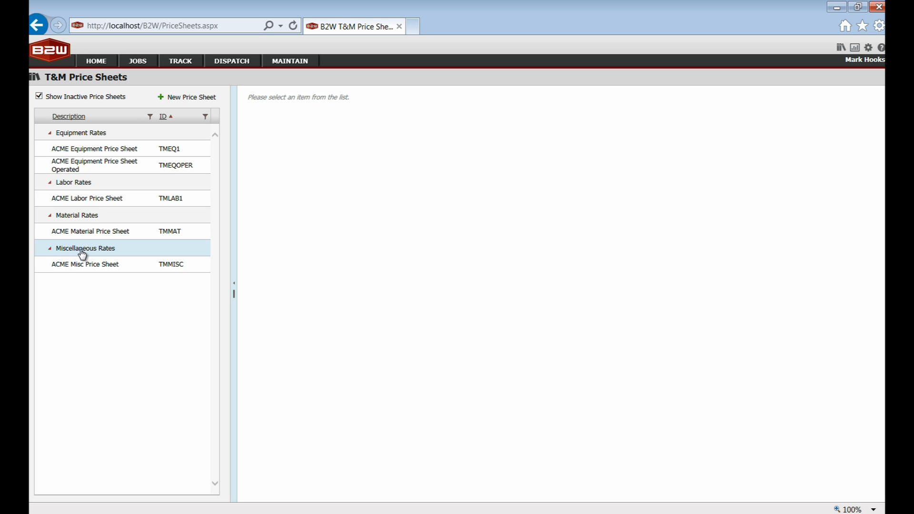
View the ACME Equipment Price Sheet, and examine the fields and rate source options for a new equipment price sheet without creating one.
left_click(114, 154)
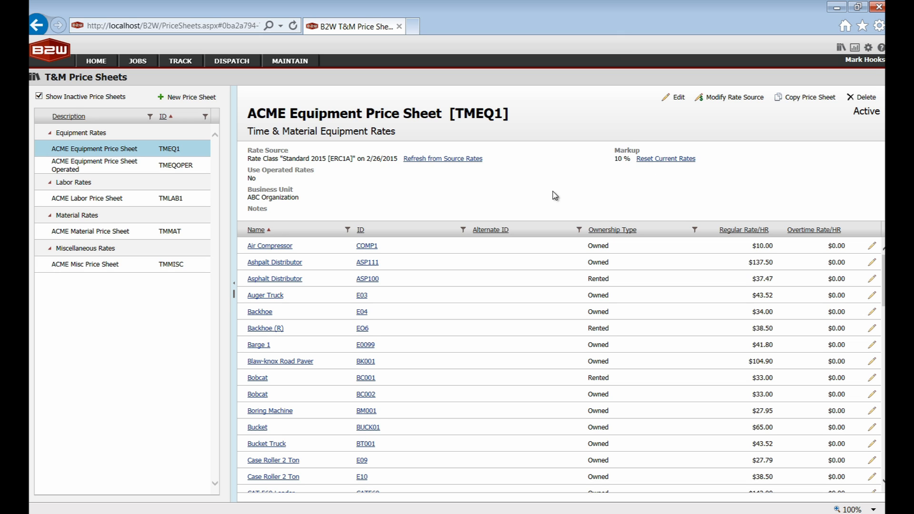
left_click(185, 100)
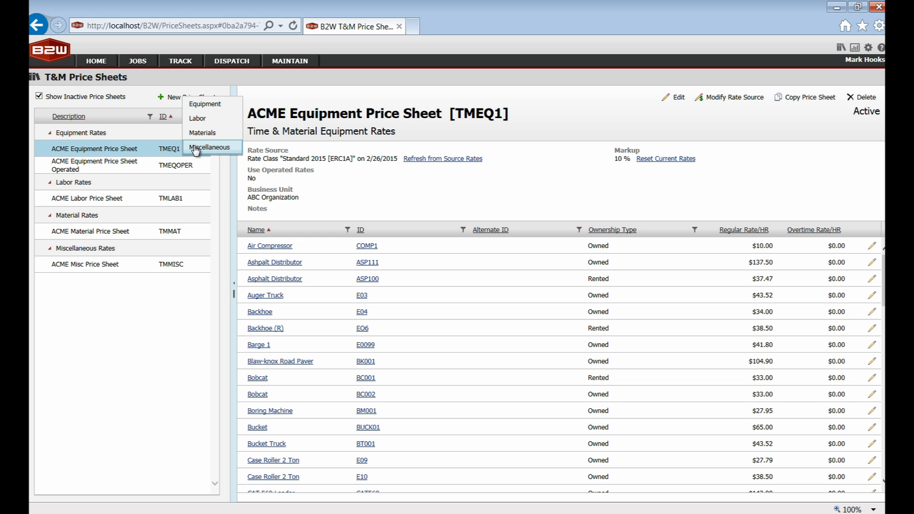
left_click(207, 104)
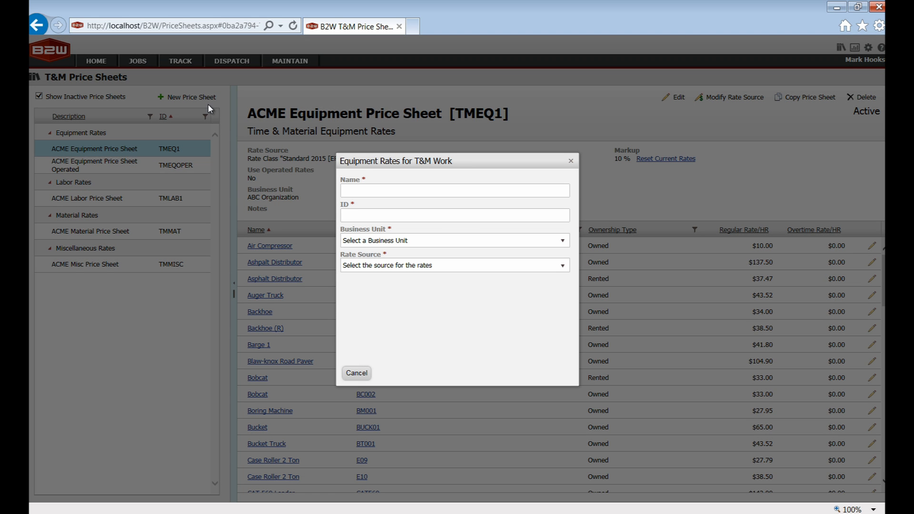
left_click(370, 196)
left_click(370, 219)
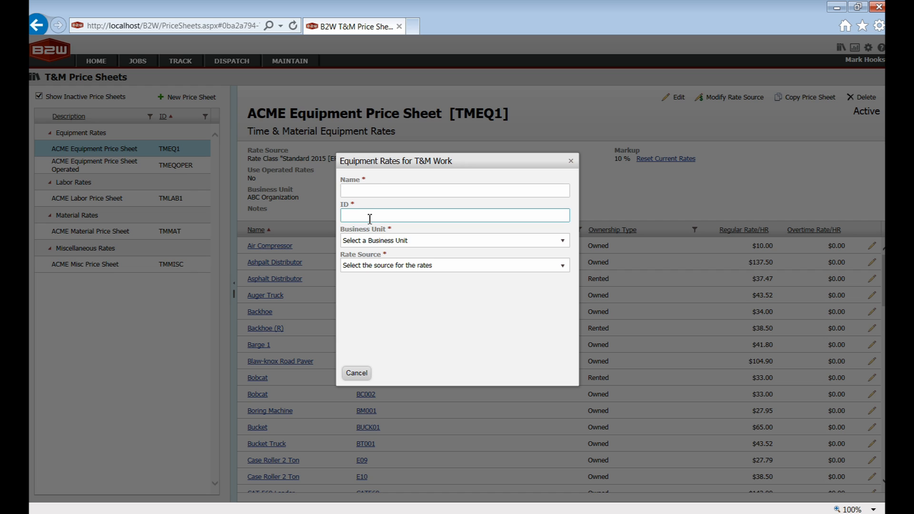
left_click(370, 241)
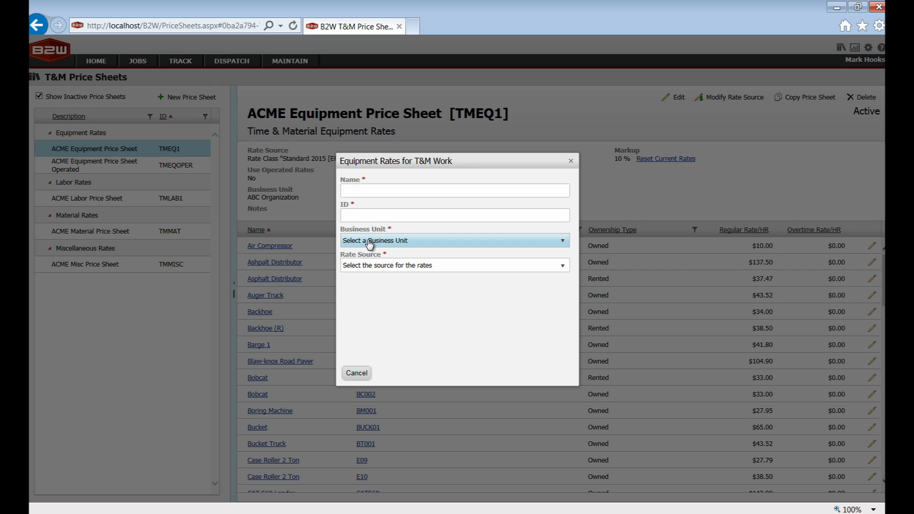
left_click(564, 271)
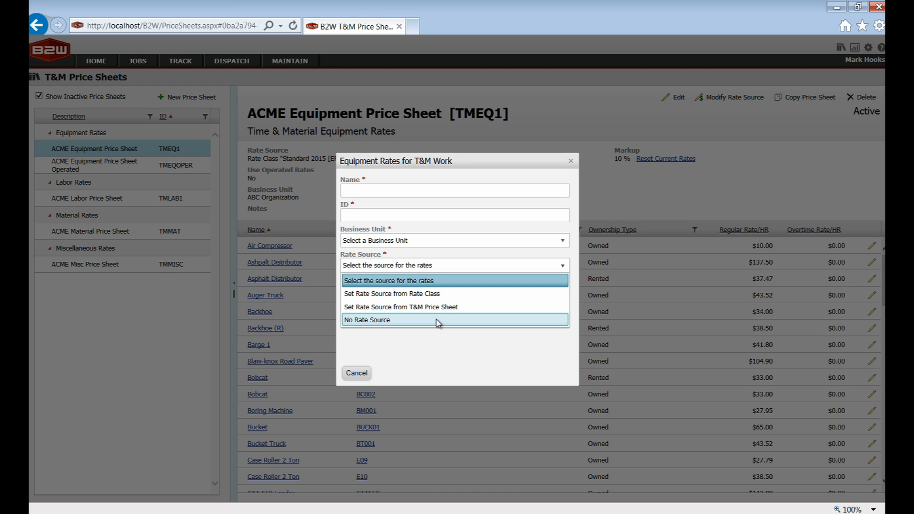
left_click(356, 376)
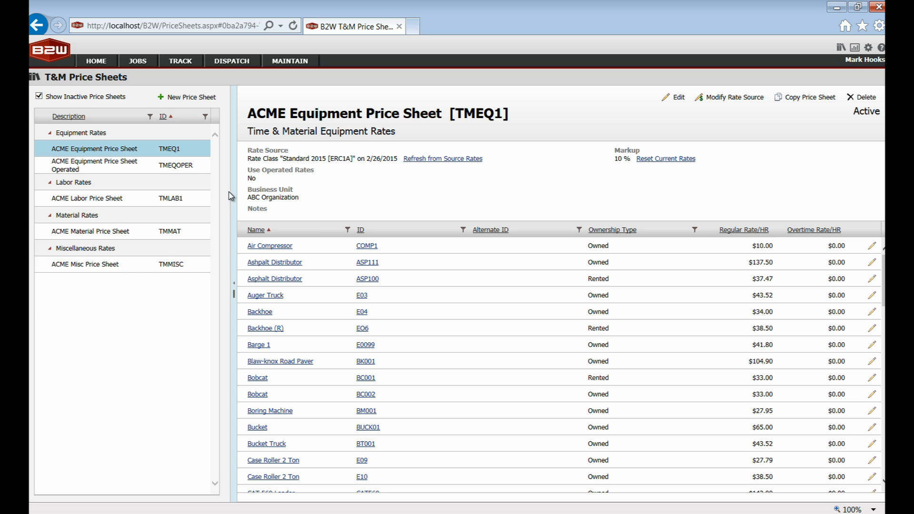
Open the ABC Organization business unit's field log settings for editing and examine the Time & Material Accounts section.
left_click(89, 65)
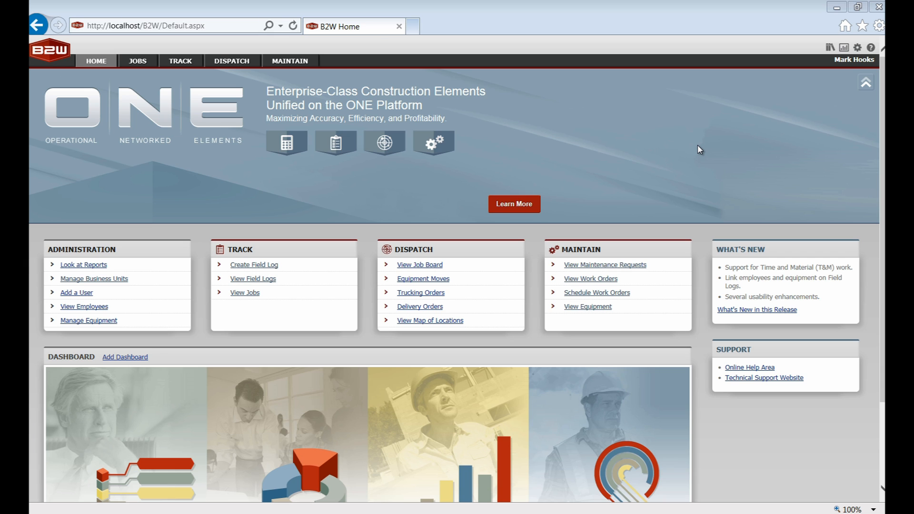
left_click(858, 49)
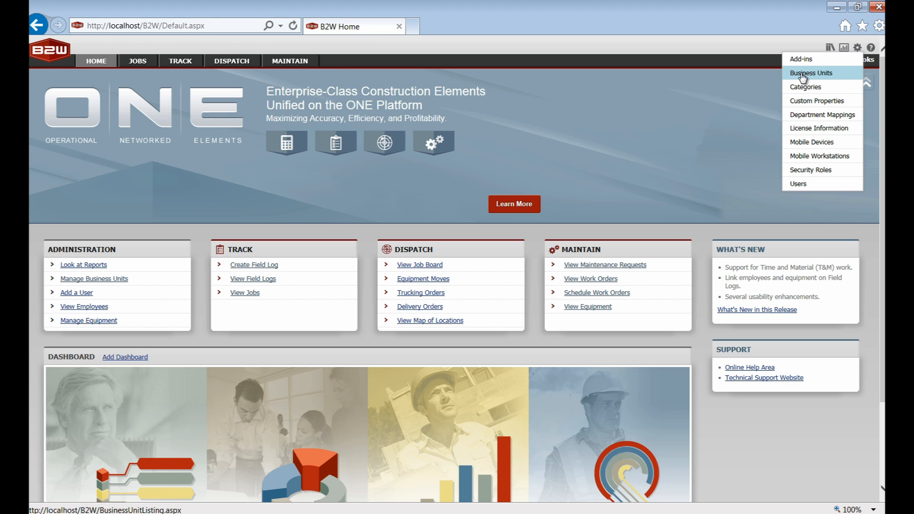
left_click(825, 73)
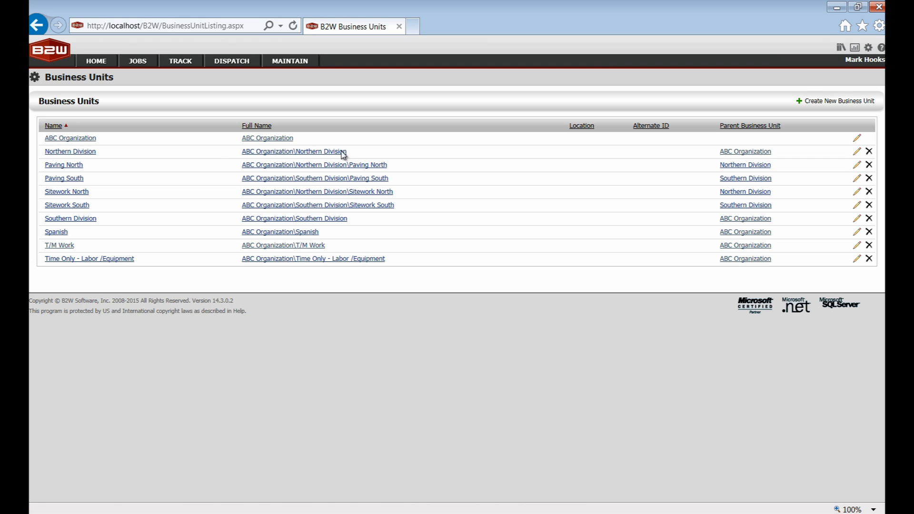
left_click(72, 139)
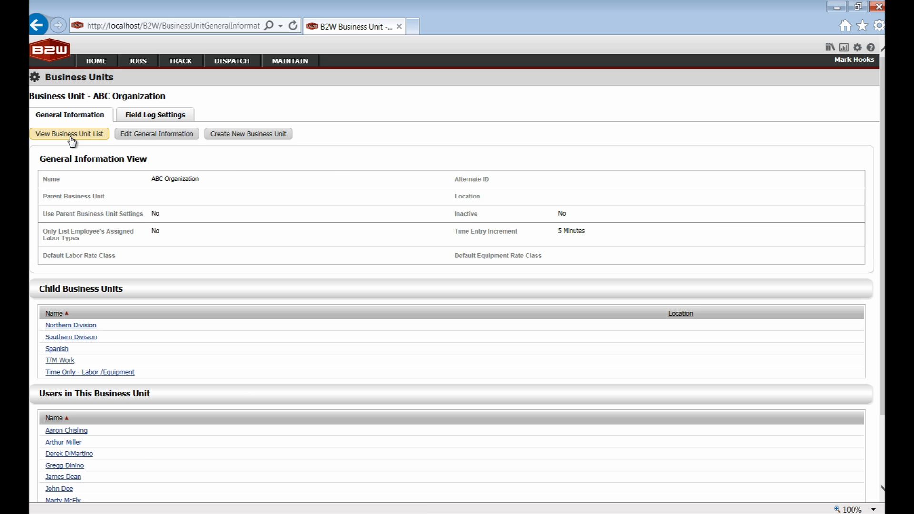
left_click(182, 116)
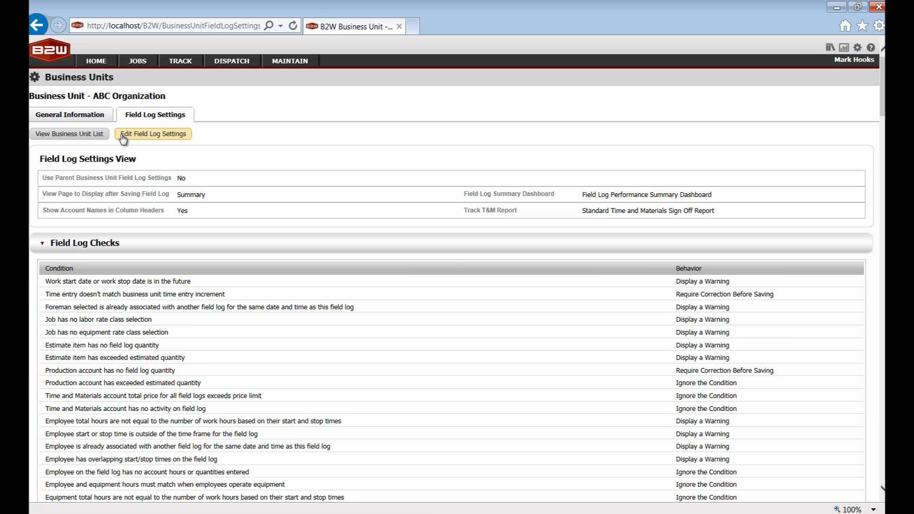
left_click(150, 139)
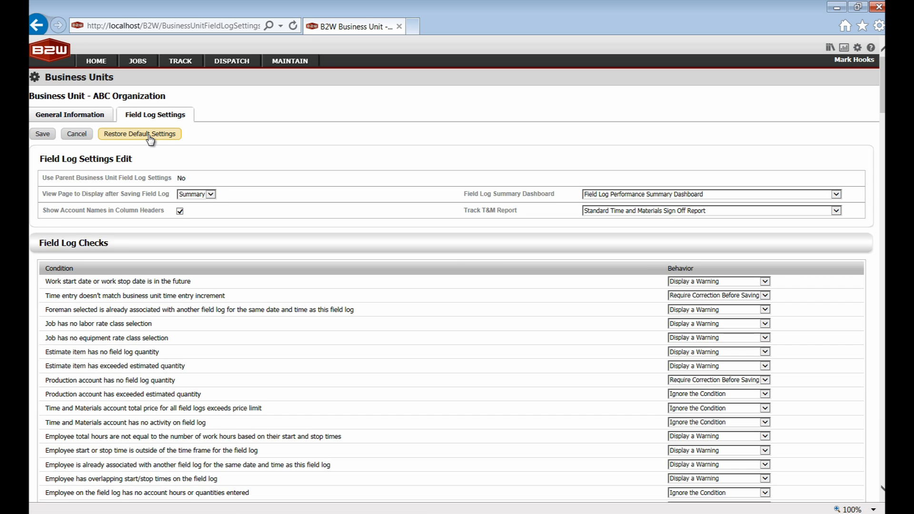
left_click_drag(884, 83, 883, 255)
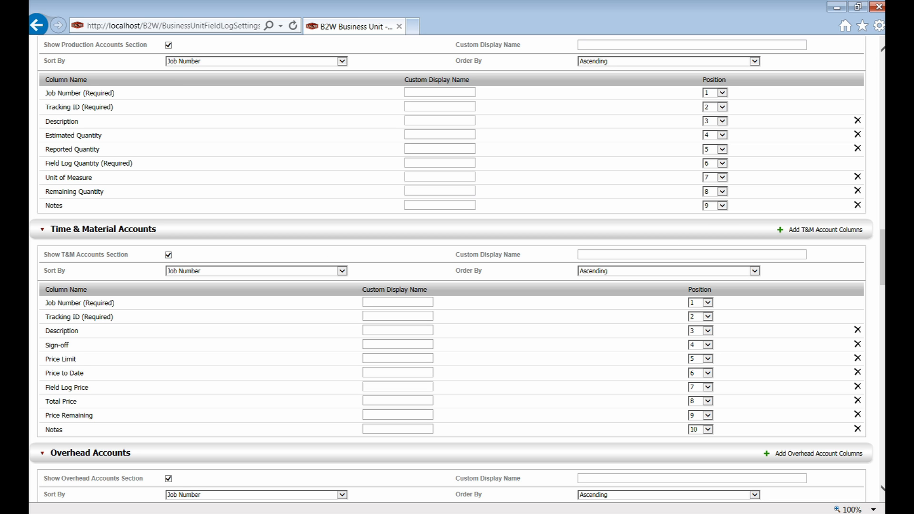
left_click_drag(884, 257, 884, 79)
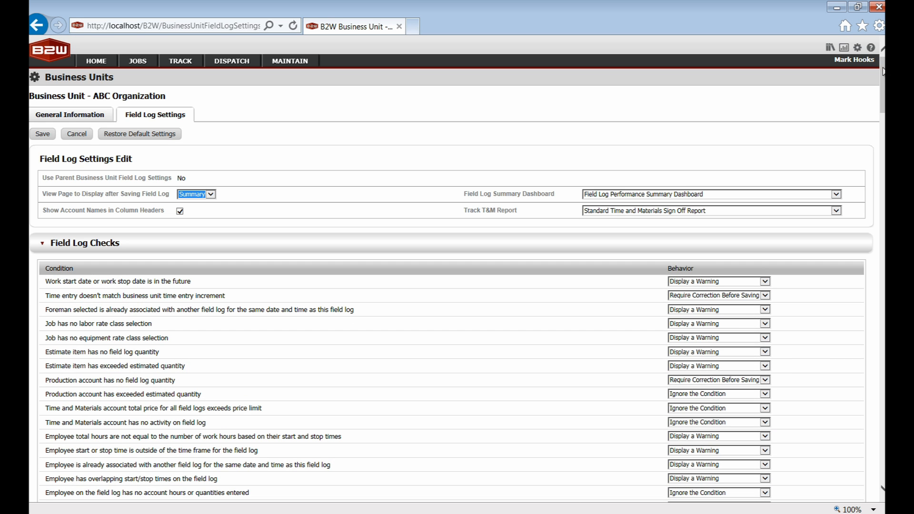
Leave the field log settings unsaved and examine the Foreman security role's T&M price information and T&M Price Sheets permissions.
left_click(858, 51)
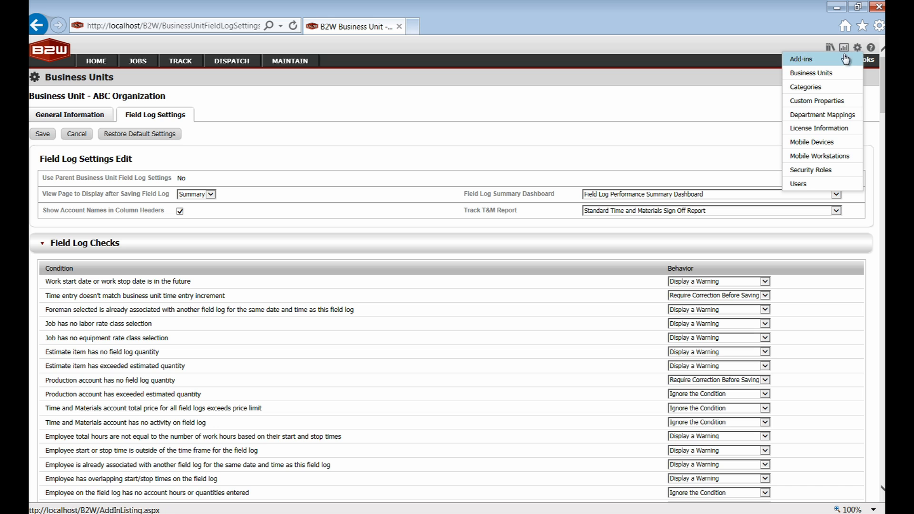
left_click(812, 170)
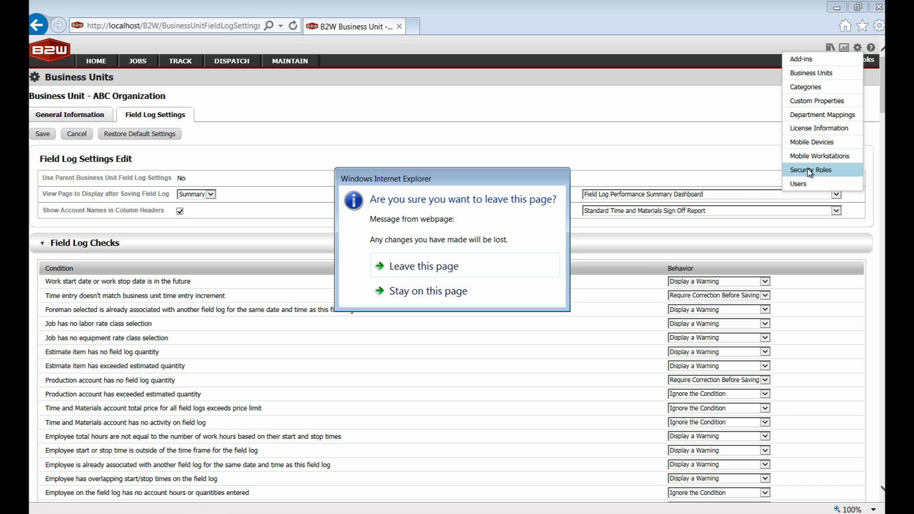
left_click(399, 269)
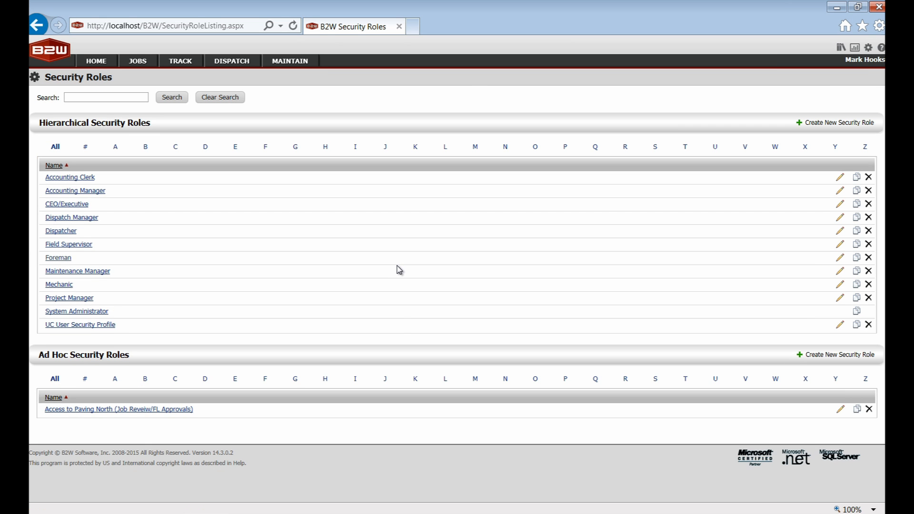
left_click(56, 258)
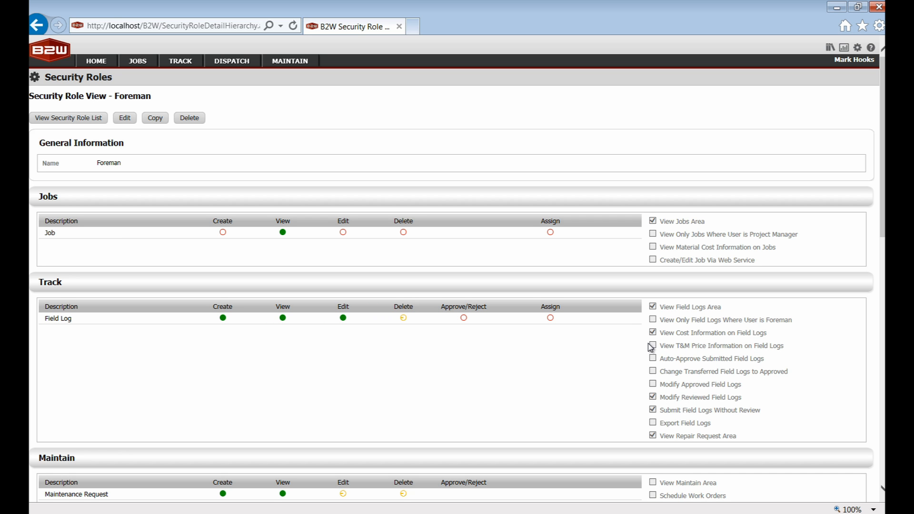
left_click_drag(883, 146, 881, 336)
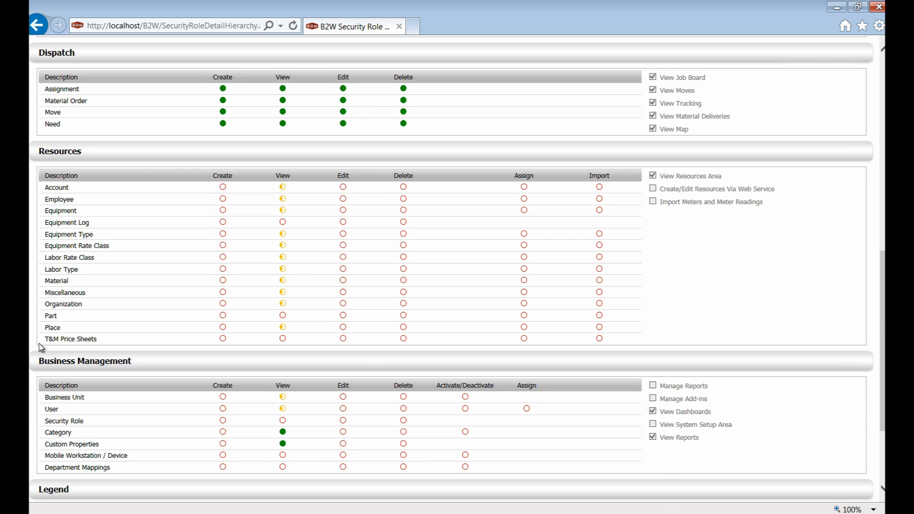
left_click_drag(46, 340, 91, 344)
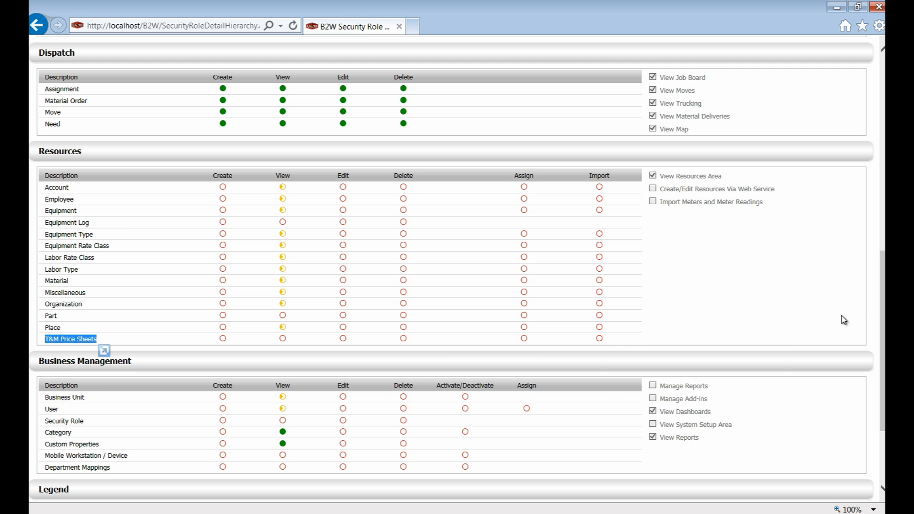
scroll(869, 312, "up", 4)
scroll(875, 235, "up", 6)
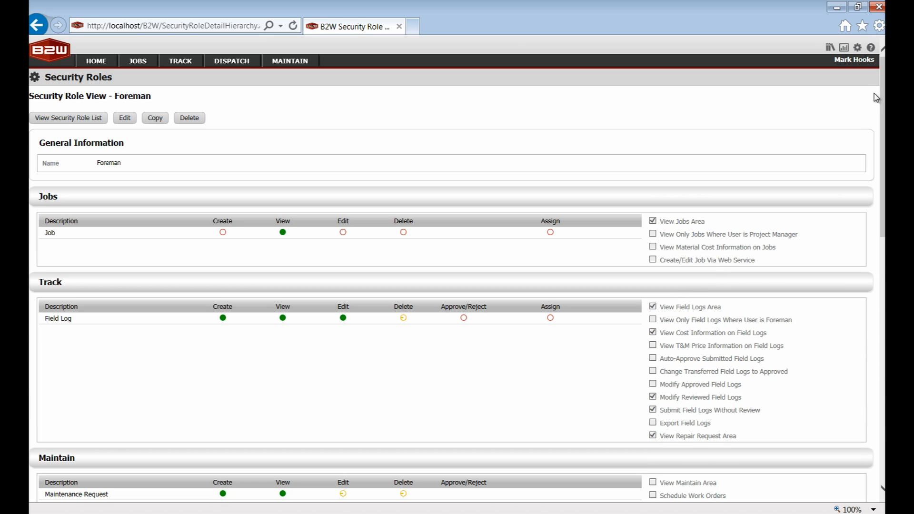
Open the Asphalt production account for editing and examine its Time & Materials Only option.
left_click(831, 49)
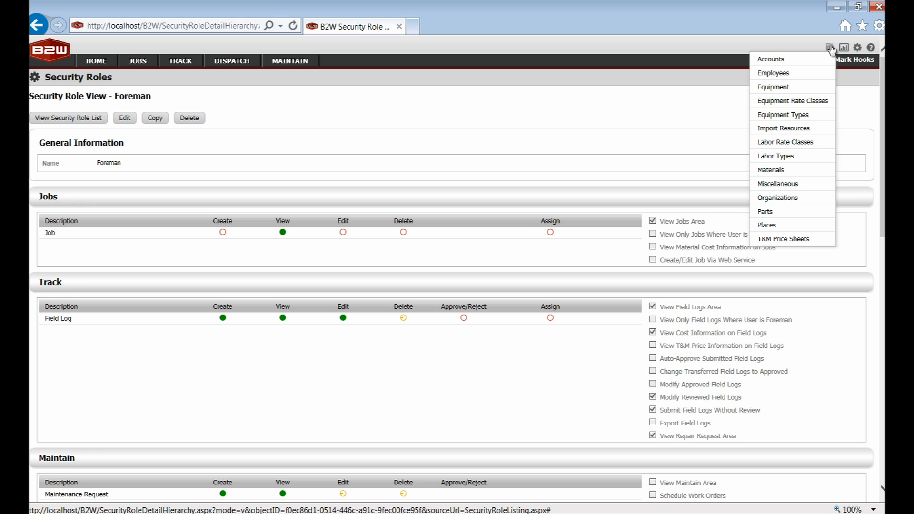
left_click(773, 61)
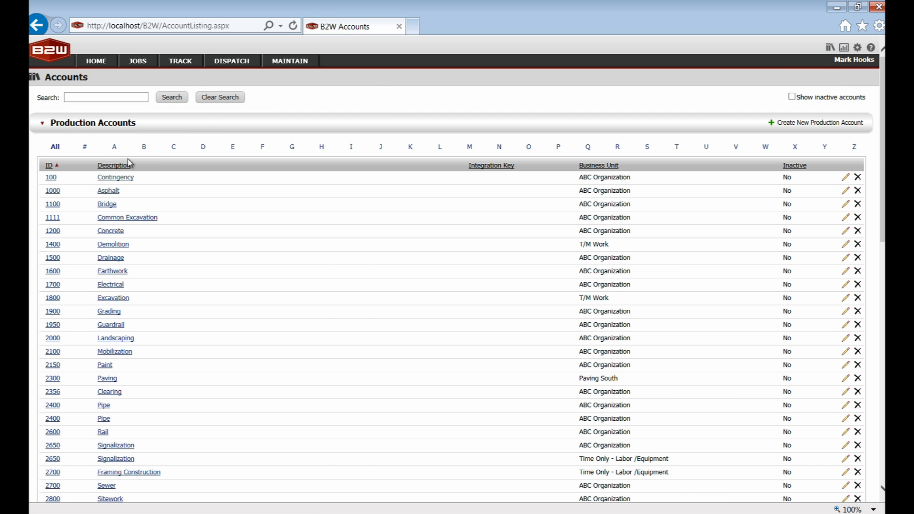
left_click(52, 191)
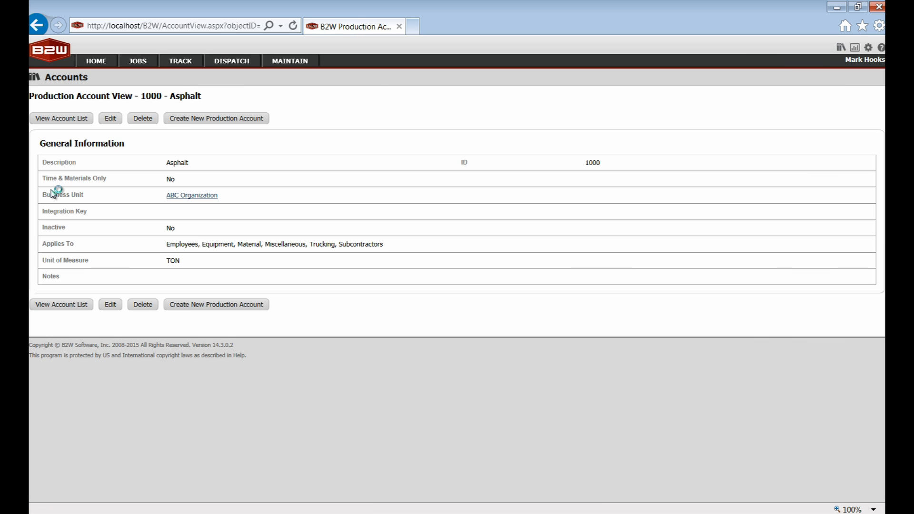
left_click(110, 119)
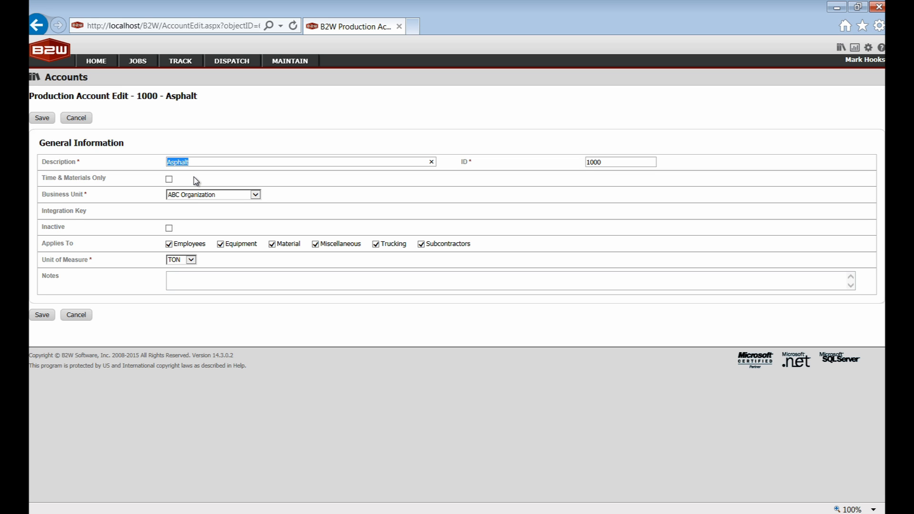
Open the T&M work settings of the job B2W Sample (Consolidating Accounts).
left_click(90, 64)
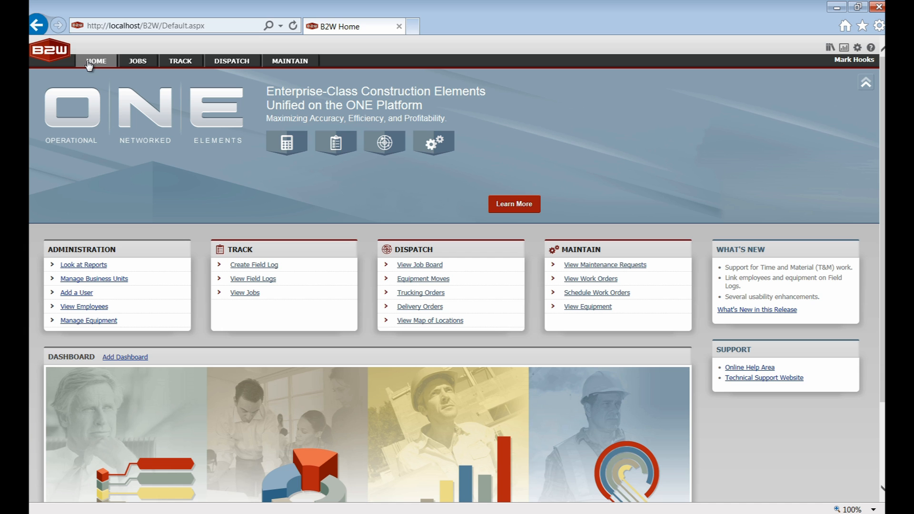
left_click(143, 64)
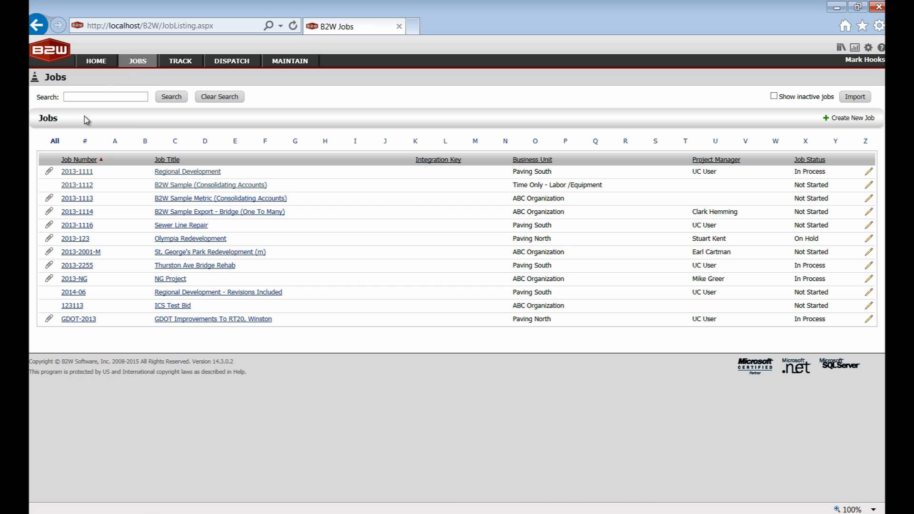
left_click(82, 188)
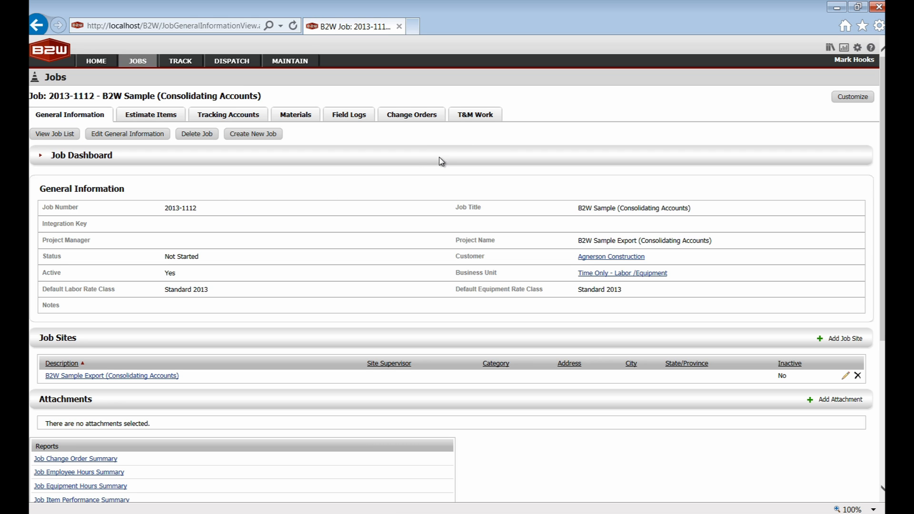
left_click(472, 119)
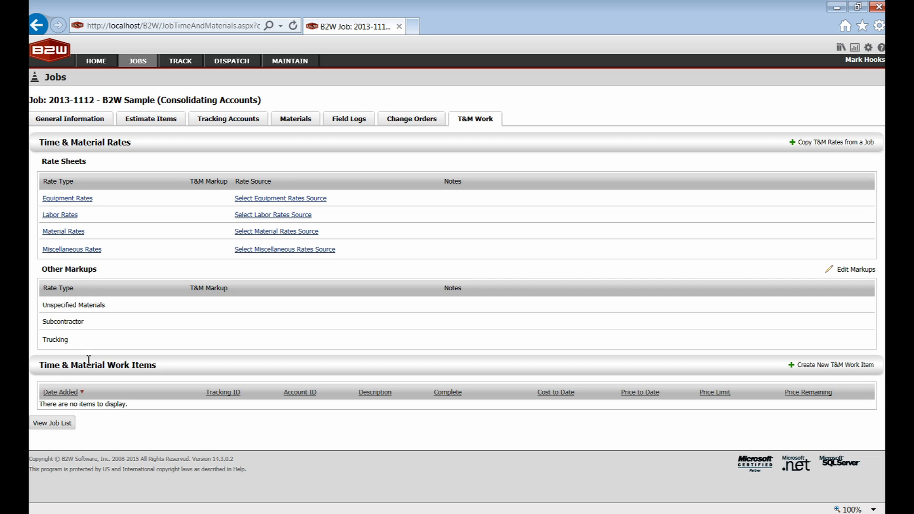
Set the job's equipment rates source to the rate class Standard 2015 [ERC1A] with a 15% markup.
left_click(271, 200)
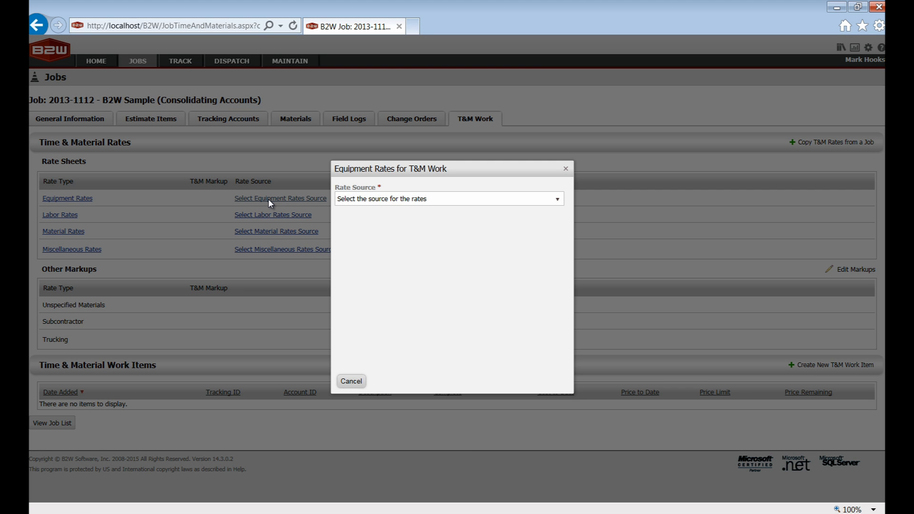
left_click(557, 200)
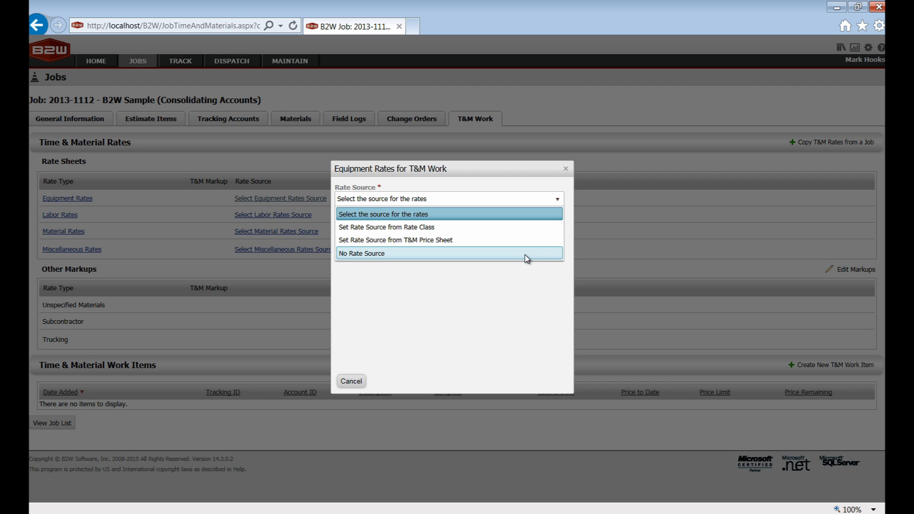
left_click(441, 228)
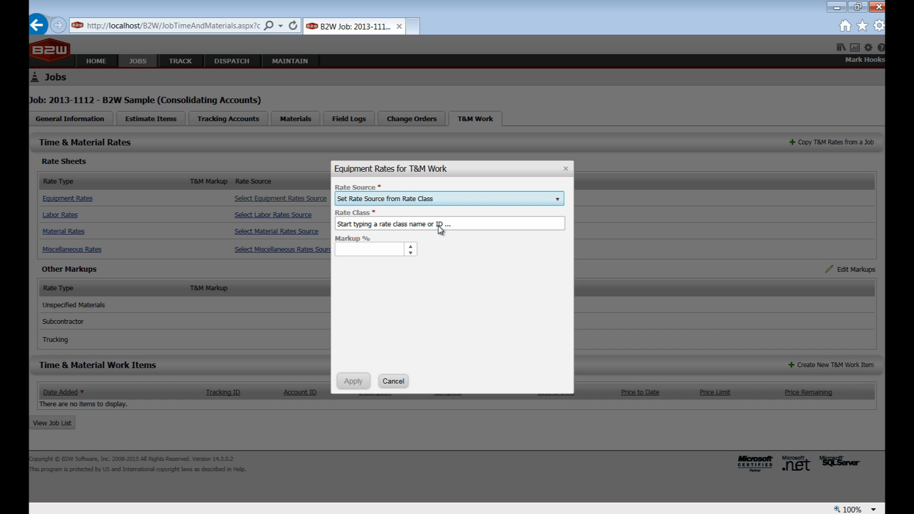
left_click(441, 225)
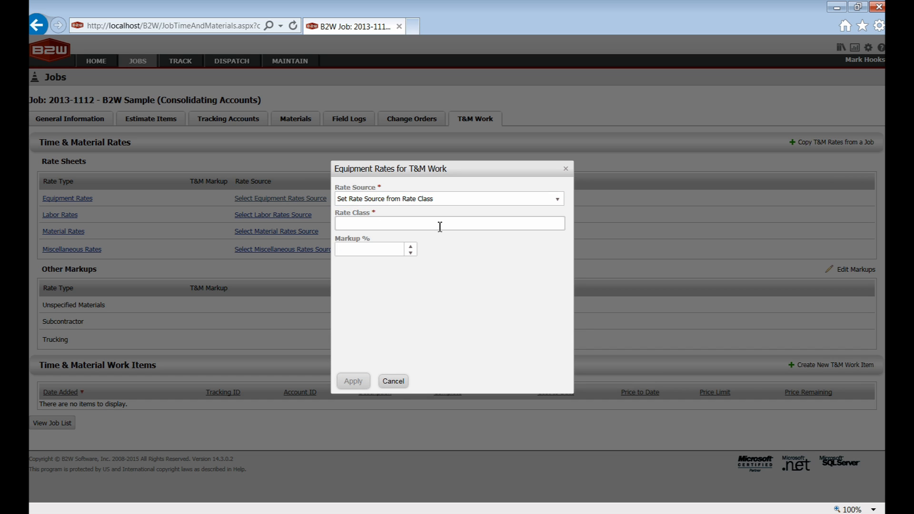
left_click(423, 265)
left_click(373, 249)
type("15")
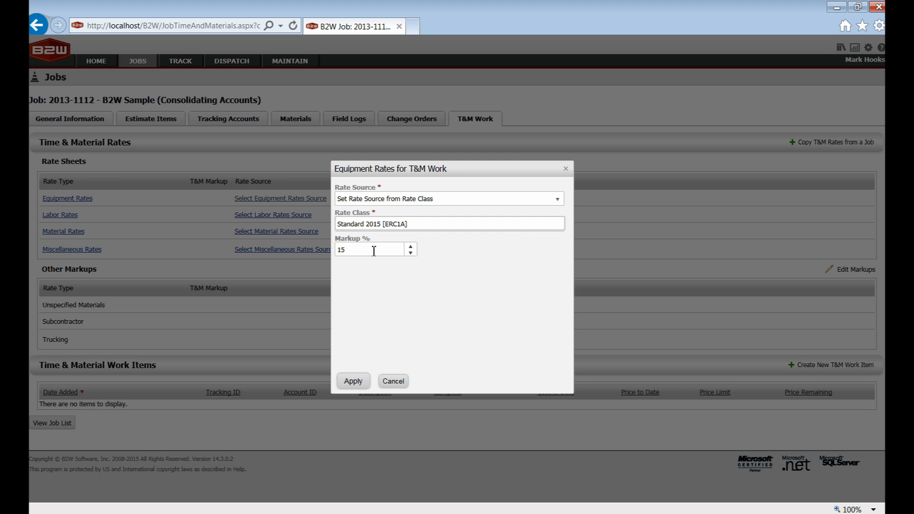
left_click(353, 384)
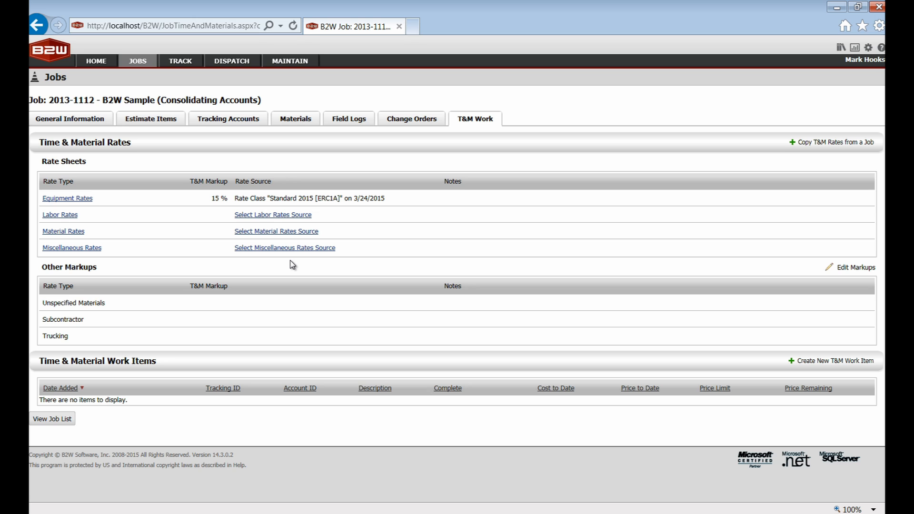
Set the T&M markups for unspecified materials, subcontractor and trucking to 10% each and save them.
left_click(847, 270)
left_click(185, 304)
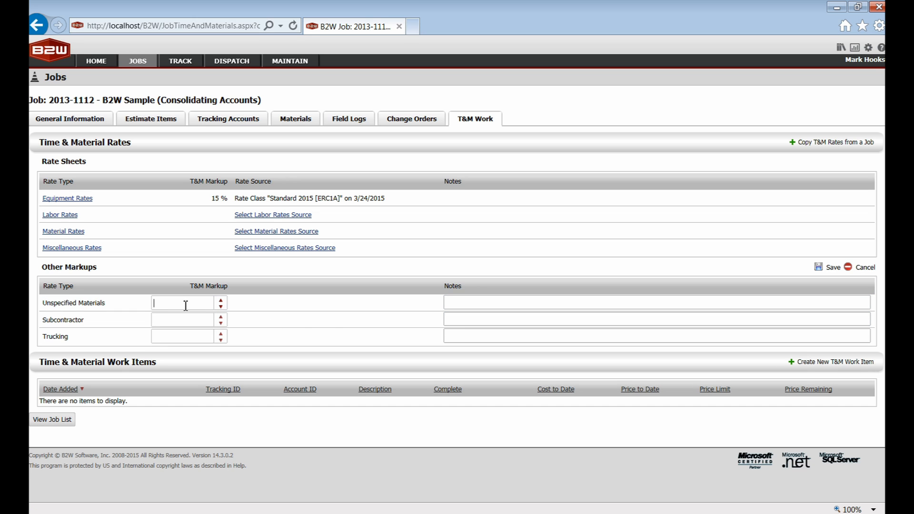
type("10")
left_click(206, 321)
type("10")
left_click(196, 342)
type("10")
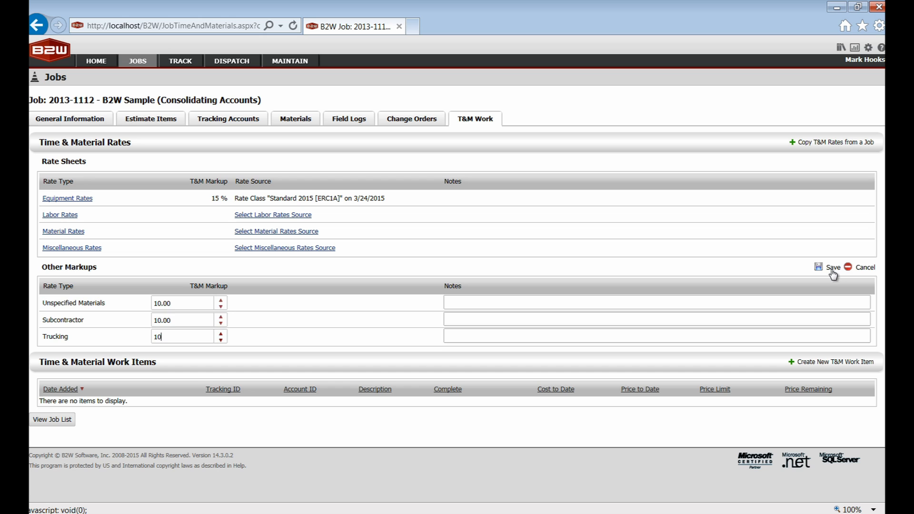
left_click(833, 270)
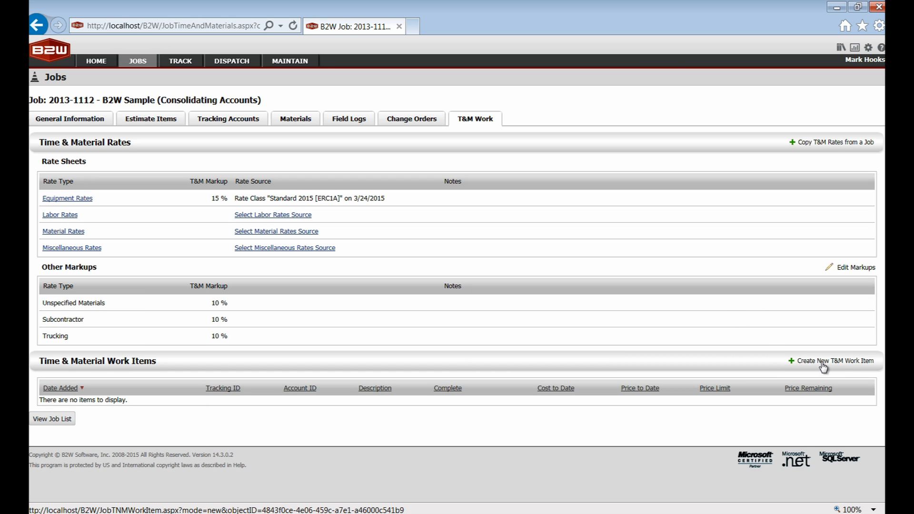
Start a new T&M work item with the description Demolition and tracking ID 1400.
left_click(847, 362)
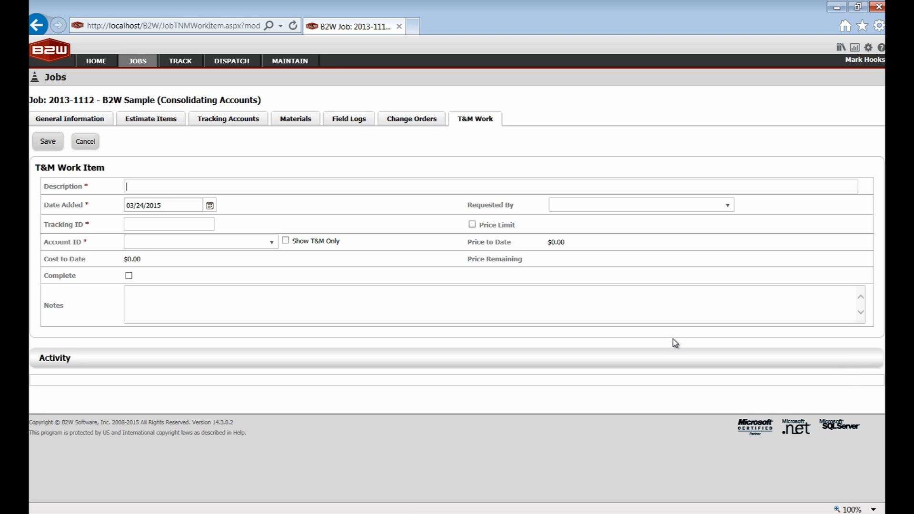
left_click(295, 189)
type("Demolition")
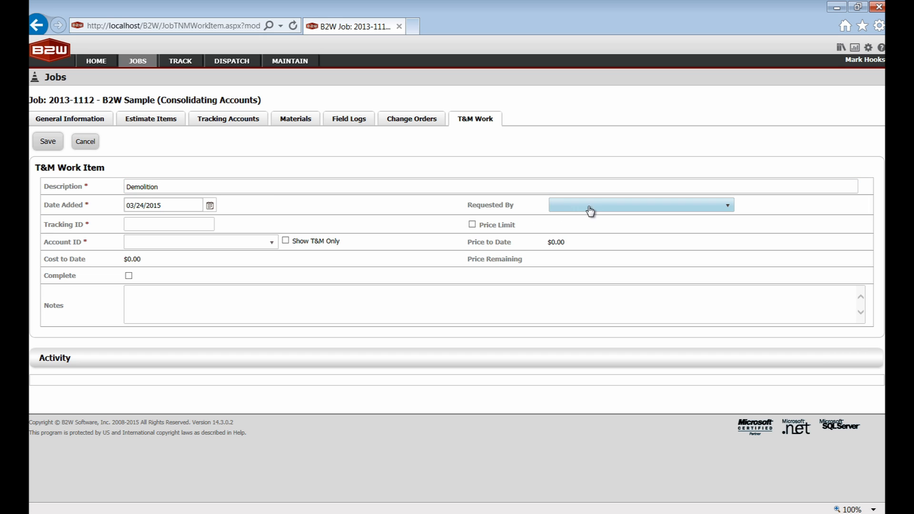
left_click(166, 225)
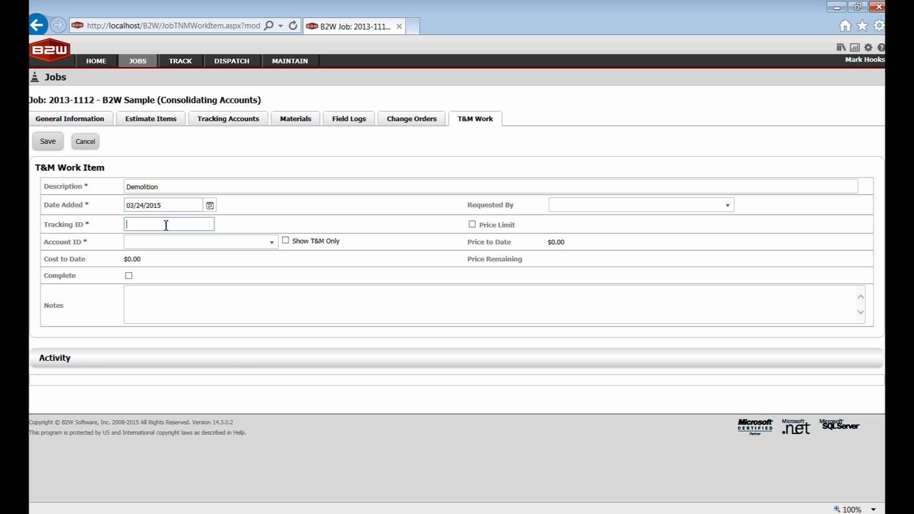
type("1400")
Check the account choices limited to T&M only, remove that limit and assign account 1400 - Demolition to the work item.
left_click(273, 244)
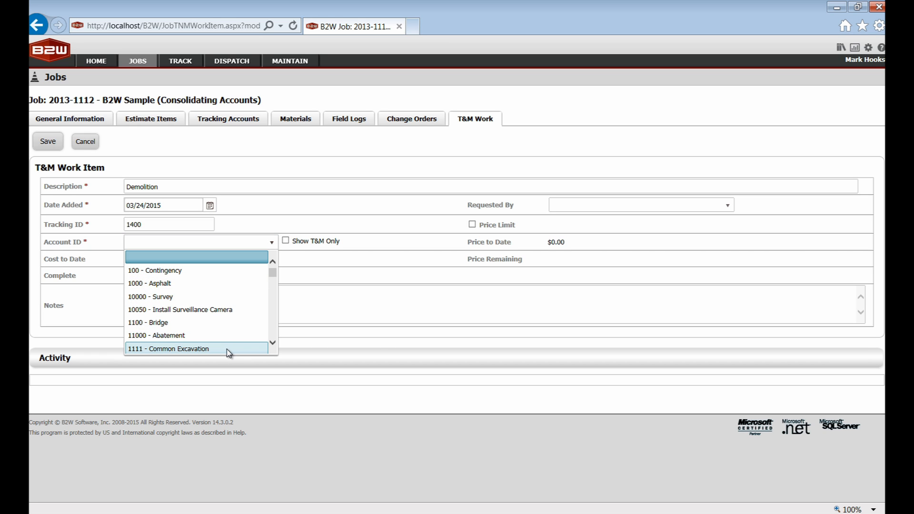
left_click(286, 241)
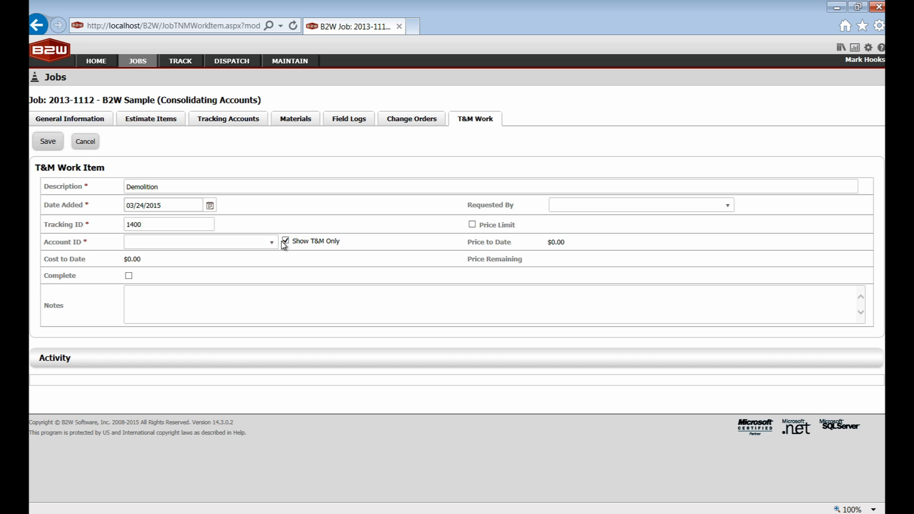
left_click(273, 243)
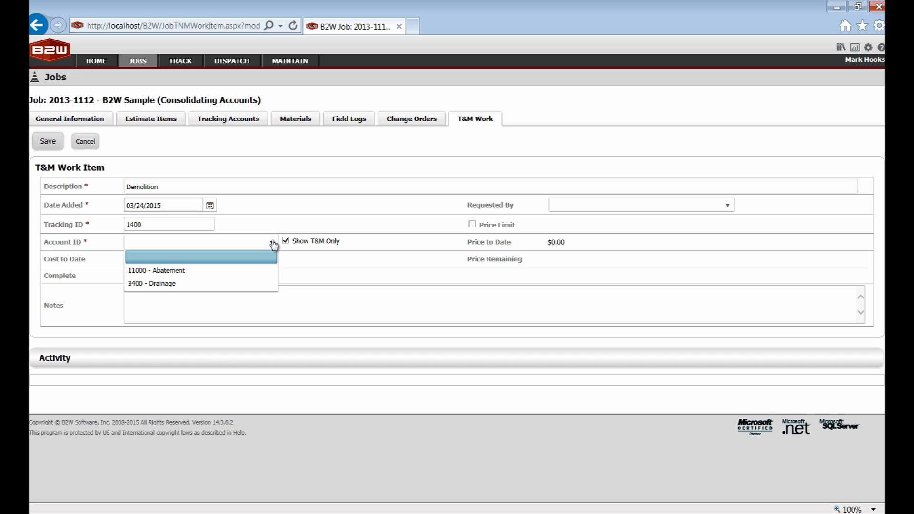
left_click(274, 245)
left_click(286, 240)
left_click(272, 244)
left_click_drag(272, 265, 272, 282)
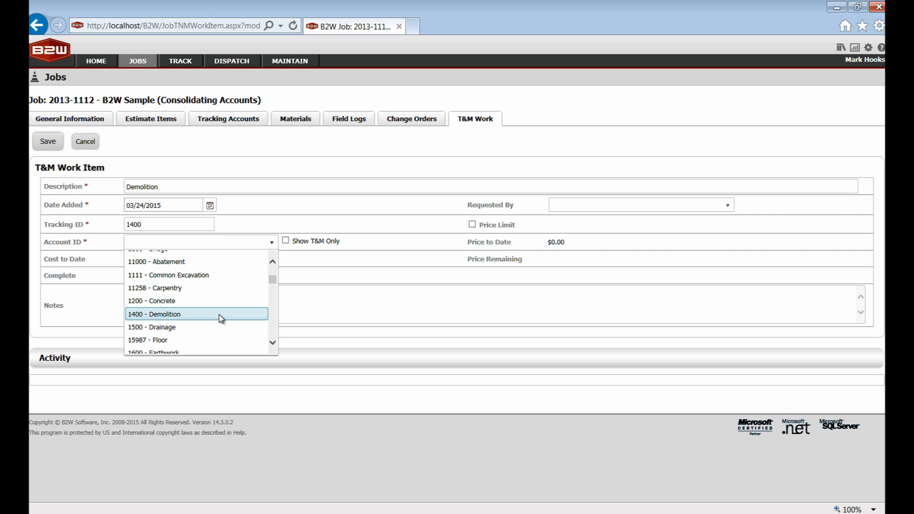
left_click(221, 319)
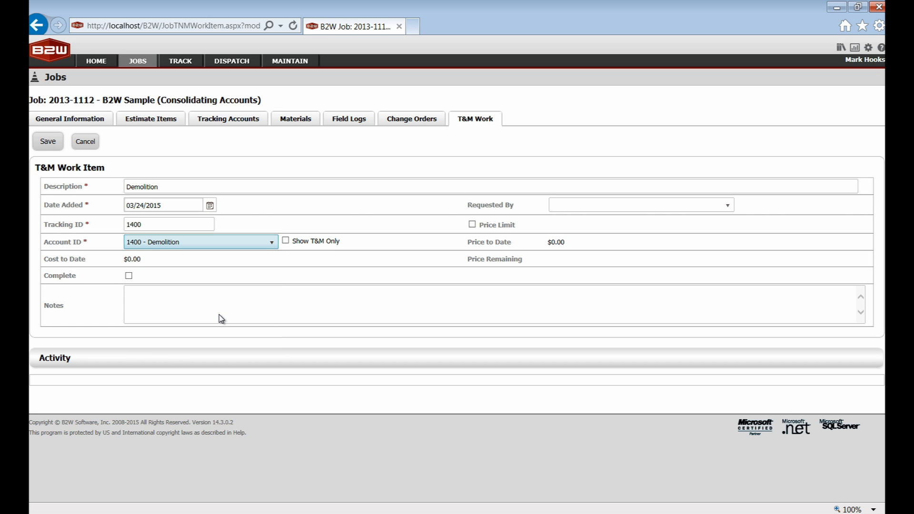
Give the work item a price limit of $5,000.00, and discard the item without saving.
left_click(473, 225)
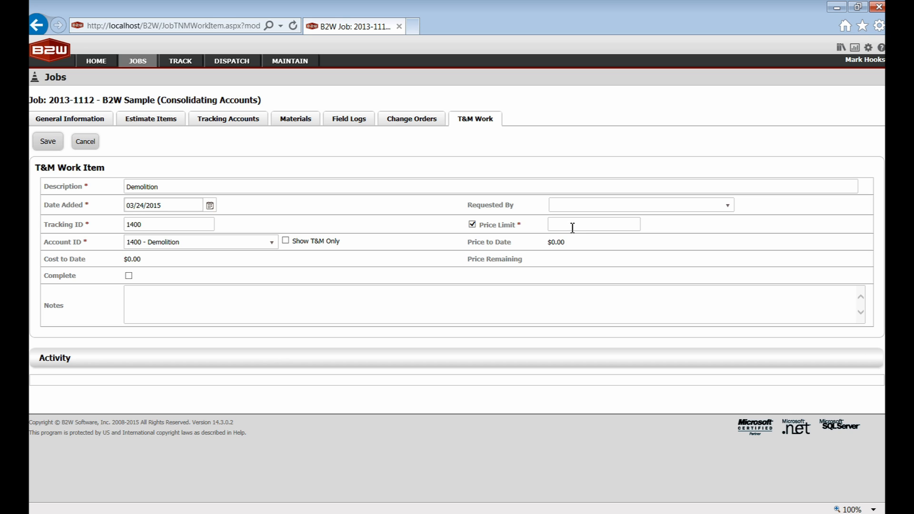
type("5000.00")
left_click(336, 312)
left_click(85, 141)
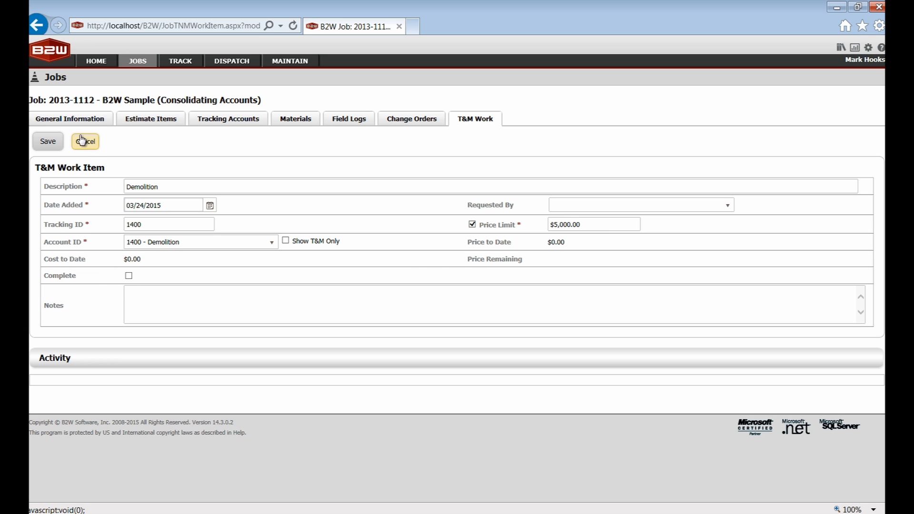
left_click(465, 318)
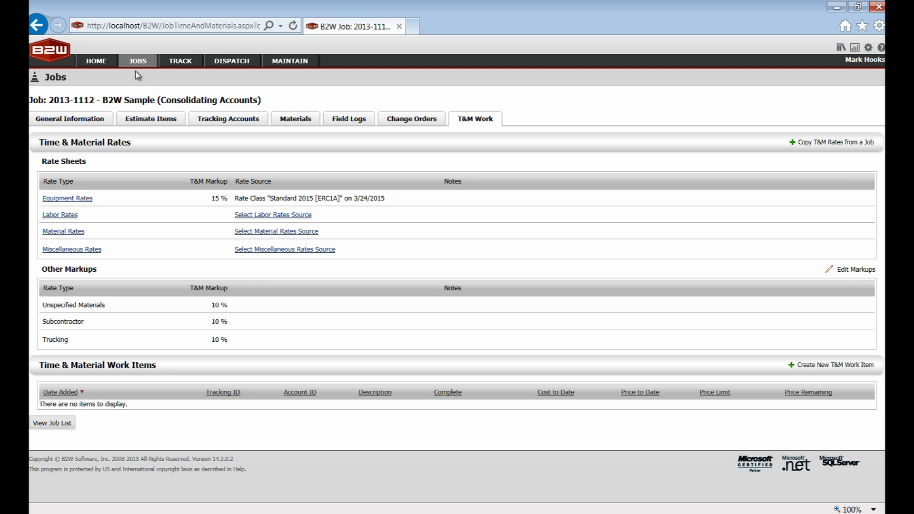
Open the T&M work settings of the Regional Development job and examine its rate markups and other markups.
left_click(93, 64)
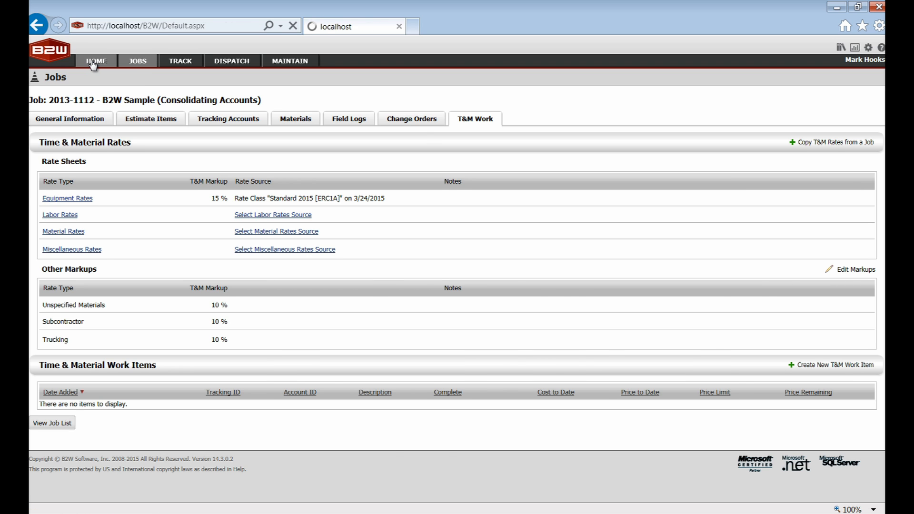
left_click(138, 64)
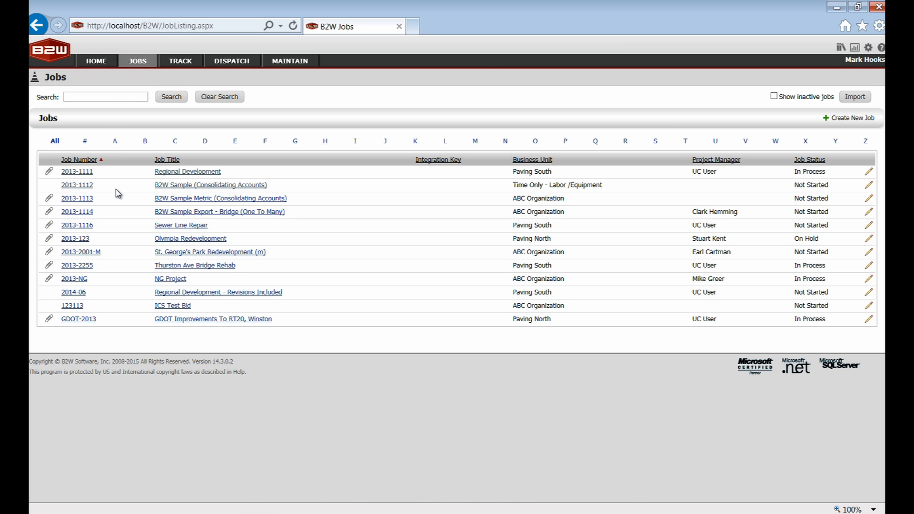
left_click(78, 174)
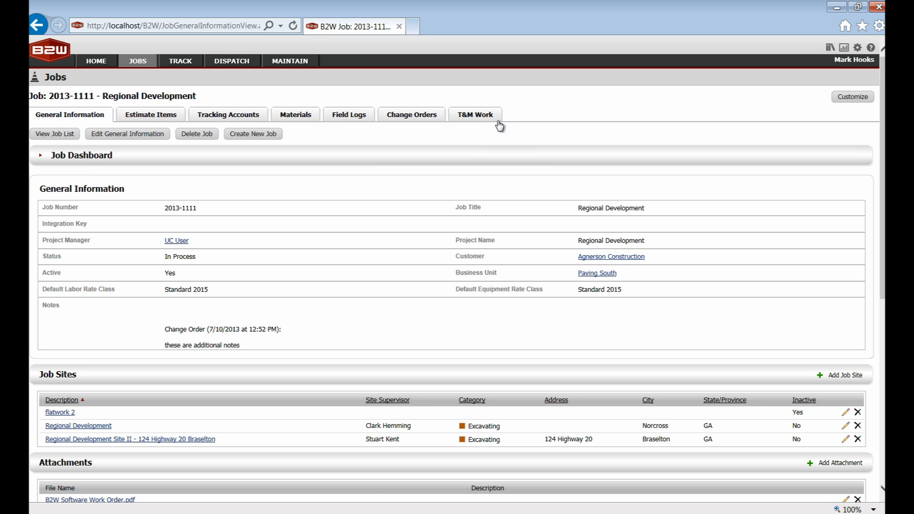
left_click(471, 117)
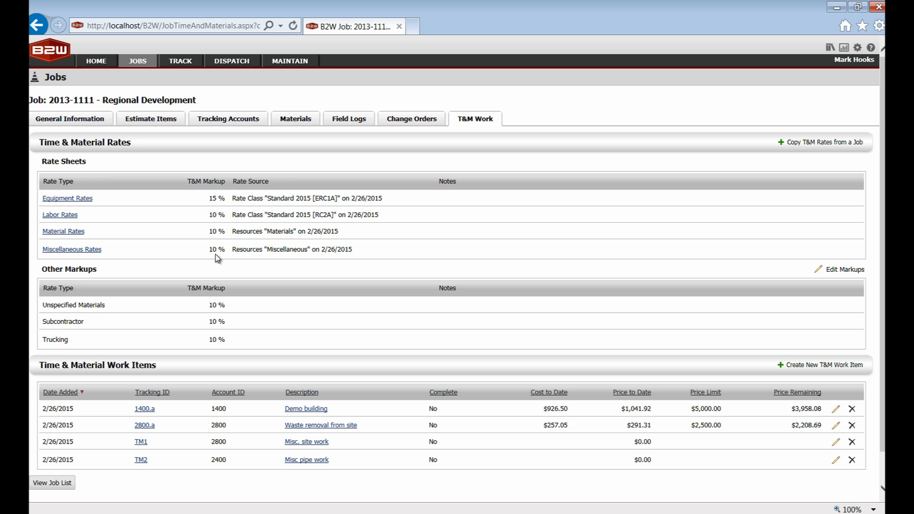
left_click_drag(210, 199, 219, 218)
left_click(280, 276)
left_click_drag(210, 305, 218, 305)
left_click(637, 345)
Open field log 1524 from the field log list for editing.
left_click(92, 63)
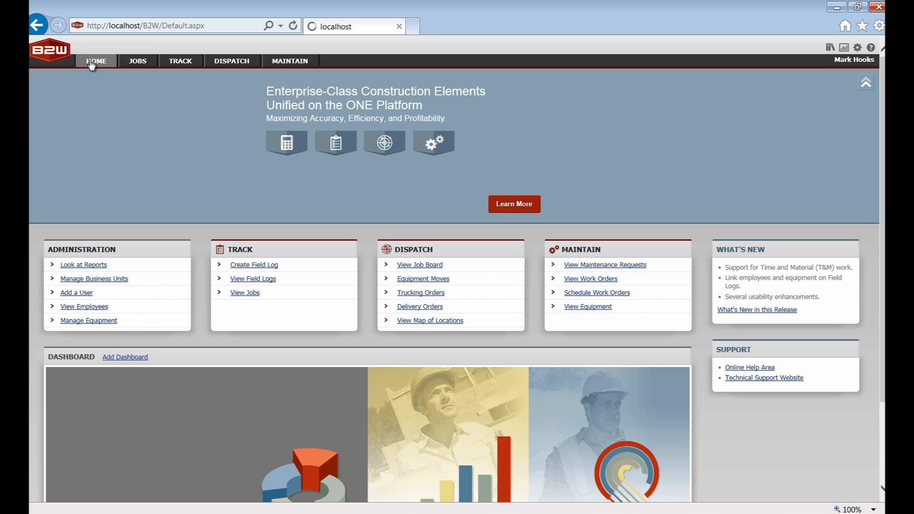
left_click(248, 280)
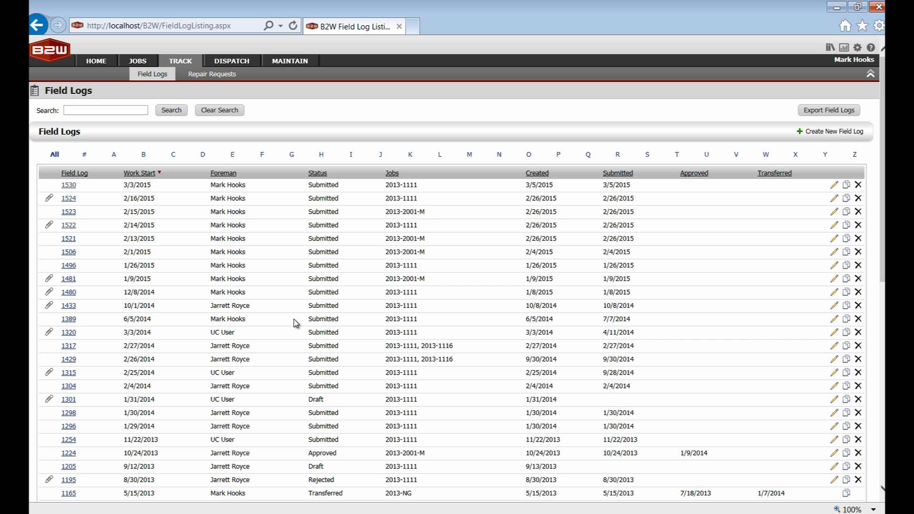
left_click(69, 199)
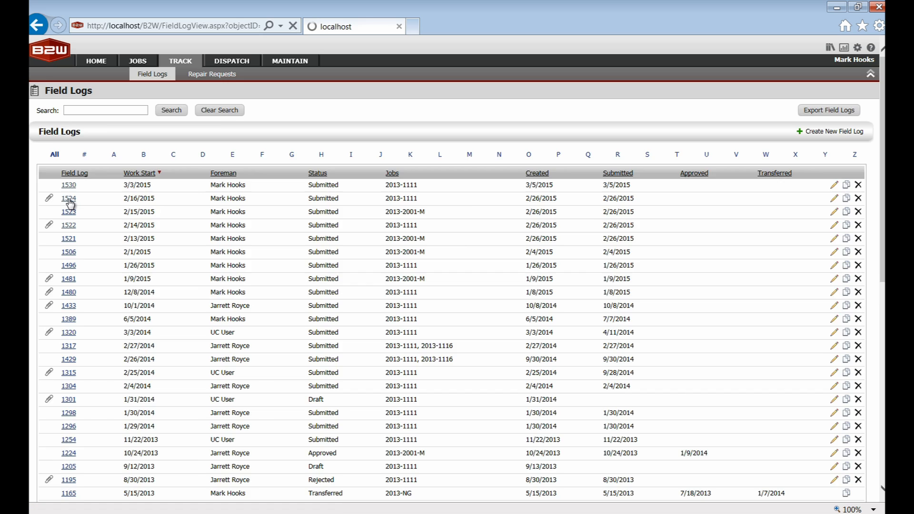
left_click(113, 137)
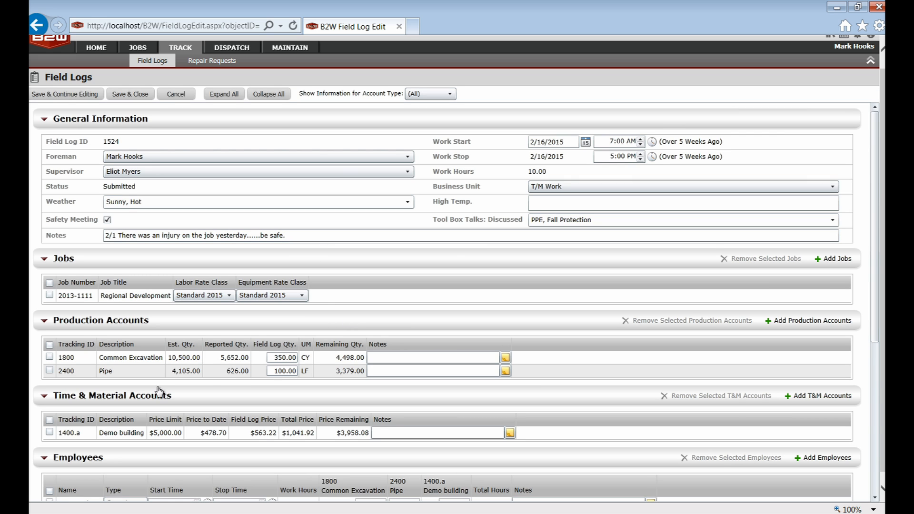
Examine the T&M accounts available to add to the field log and leave without adding any.
scroll(69, 362, "down", 3)
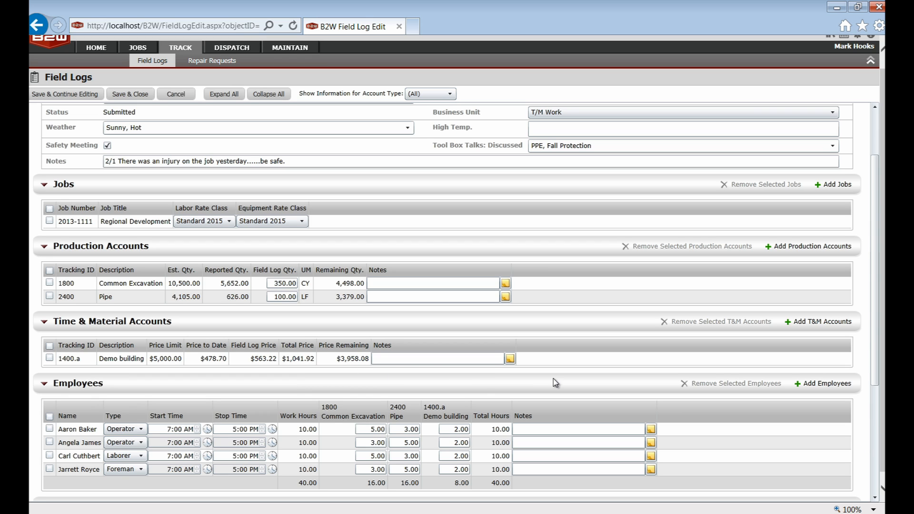
left_click(812, 325)
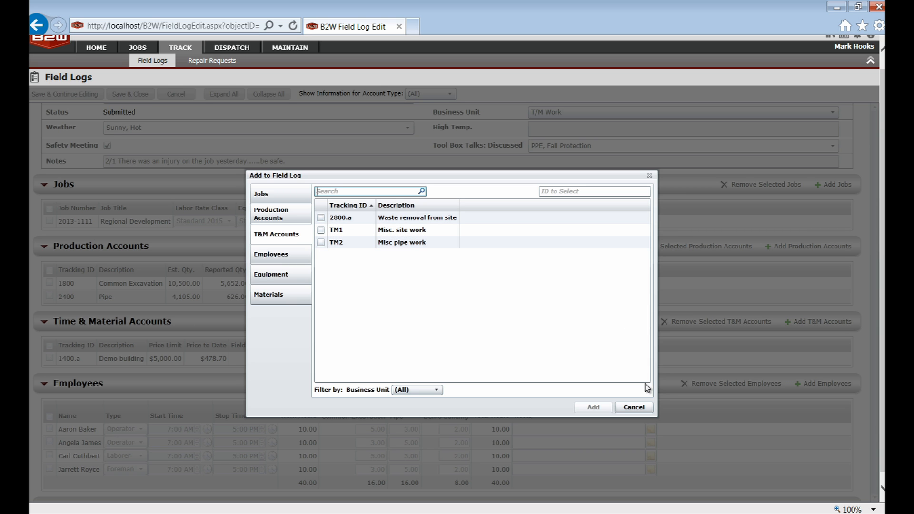
left_click(639, 408)
scroll(719, 364, "up", 3)
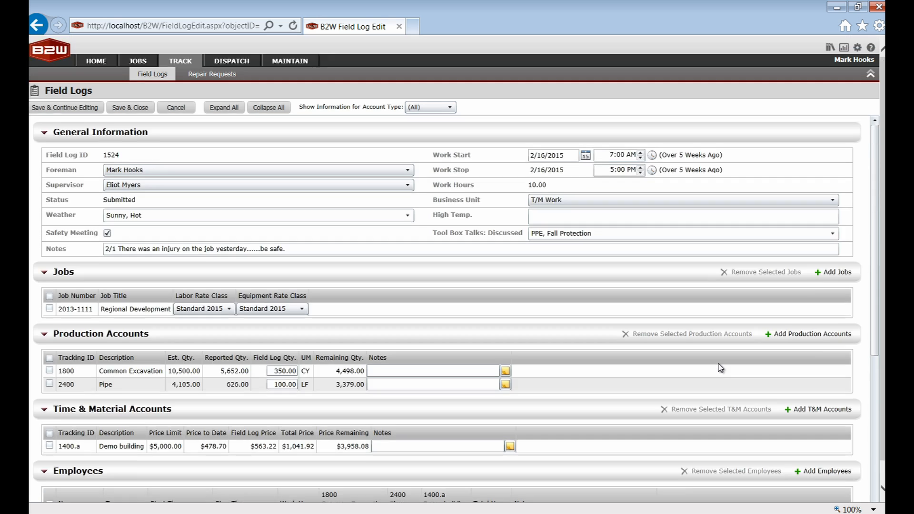
Show the field log's information for Time & Material accounts only, for Production/Overhead only, and for all account types again.
left_click(450, 108)
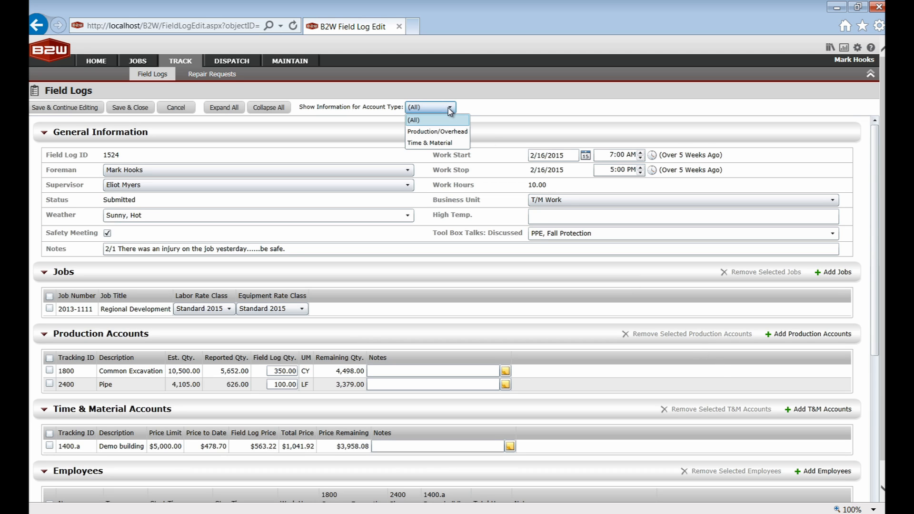
left_click(441, 143)
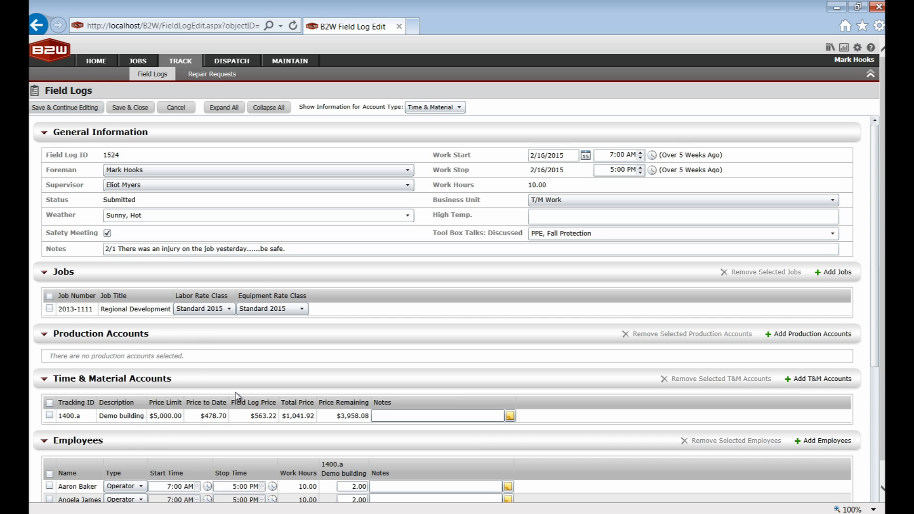
left_click(443, 108)
left_click(447, 132)
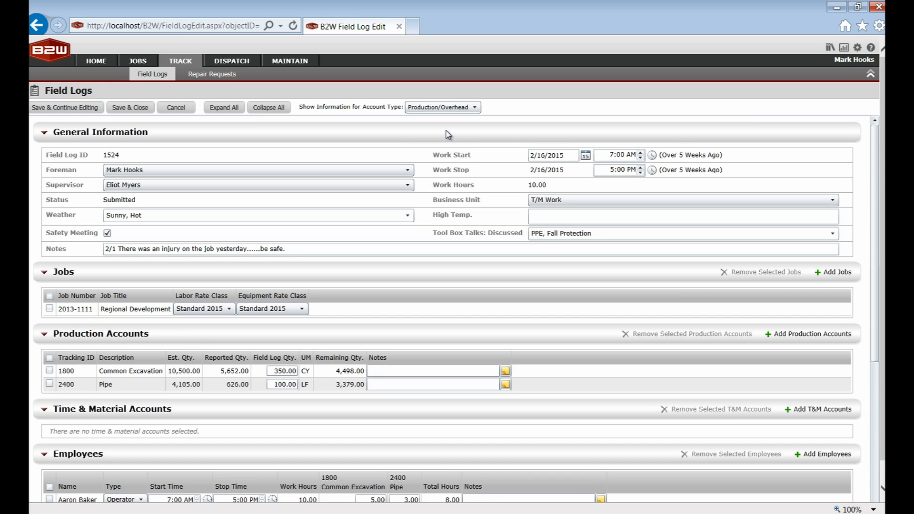
left_click(475, 107)
left_click(435, 123)
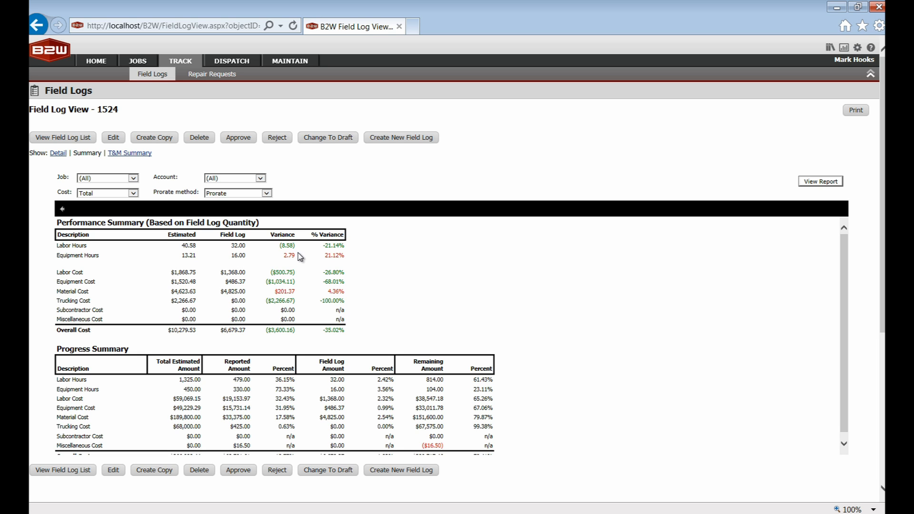
Review field log 1524's T&M summary, and read its Time and Materials Sign-off Report from the job totals through the signature section.
left_click(140, 153)
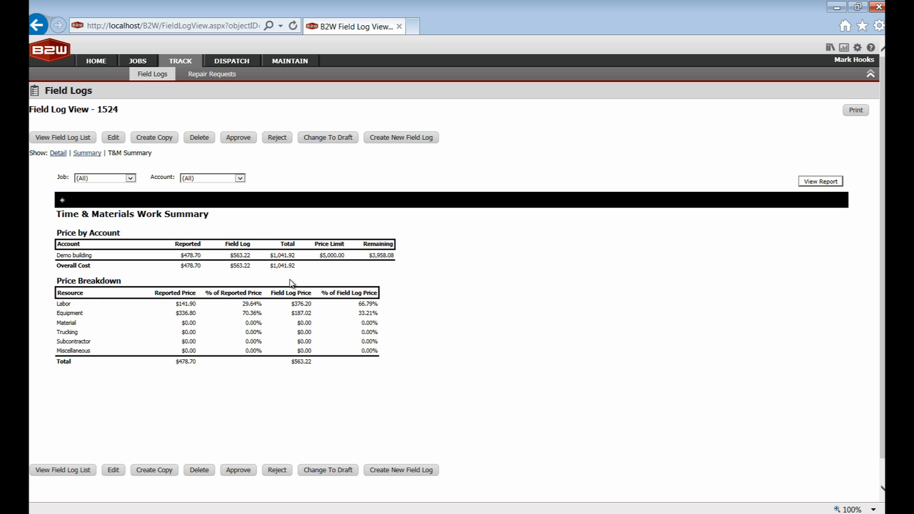
left_click(58, 153)
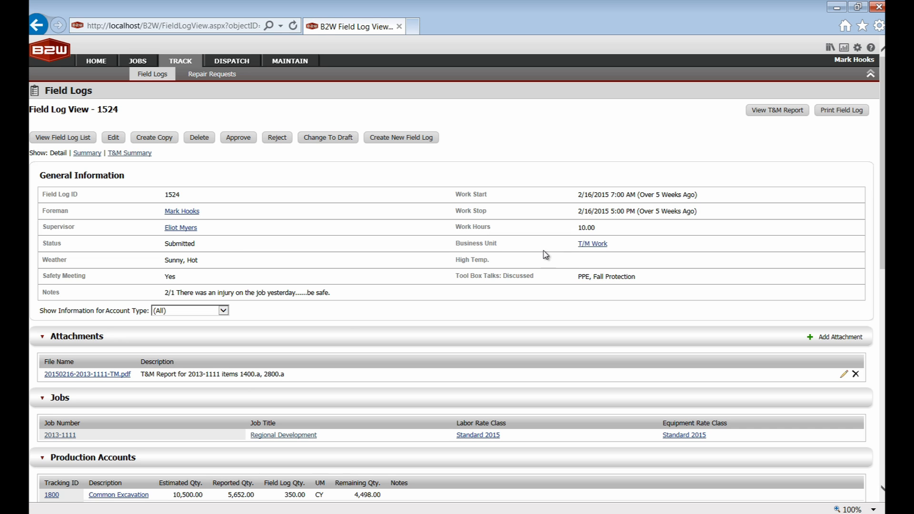
left_click(783, 114)
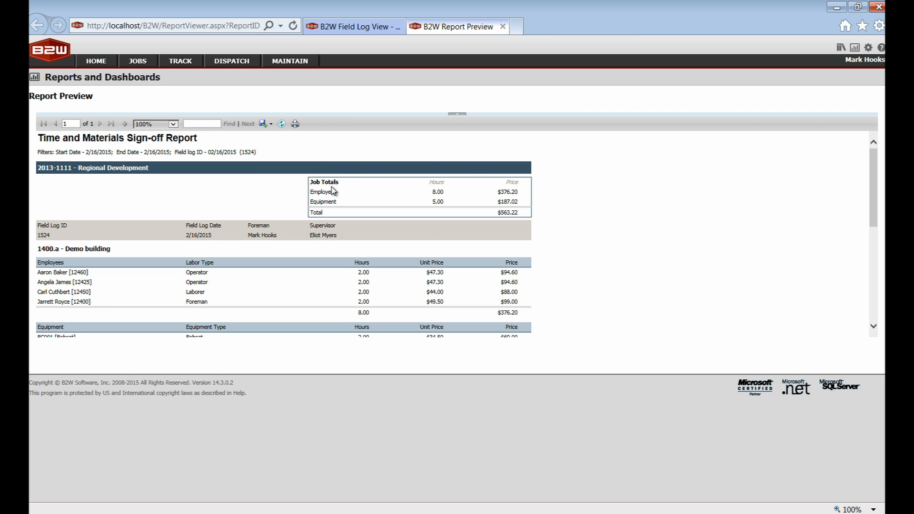
left_click_drag(875, 169, 877, 196)
left_click_drag(875, 205, 880, 264)
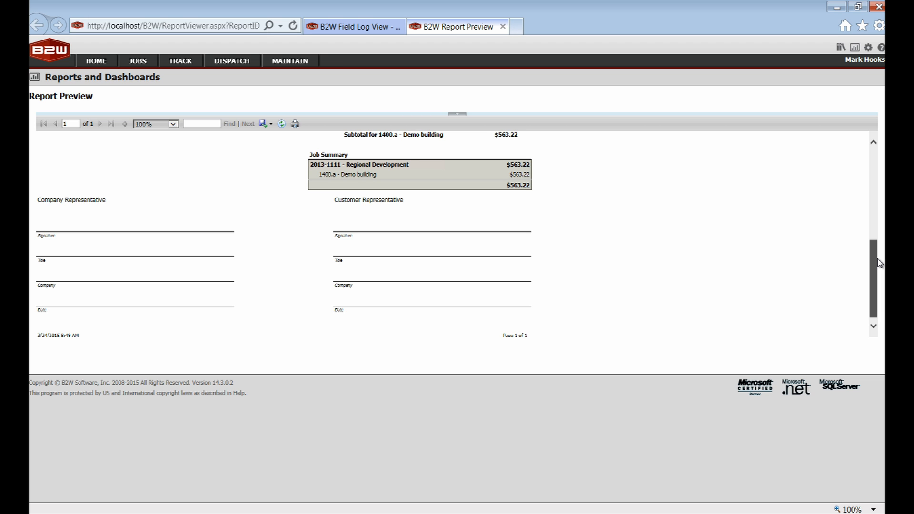
left_click_drag(880, 264, 853, 177)
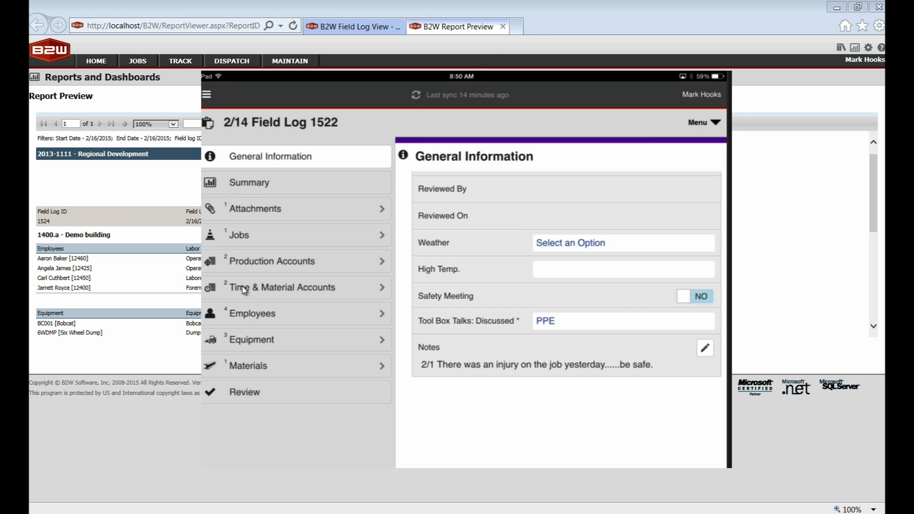
In mobile field log 1522, examine the Demo building T&M account's prices, employee hours and equipment hours, and open the Waste removal from site account.
left_click(336, 291)
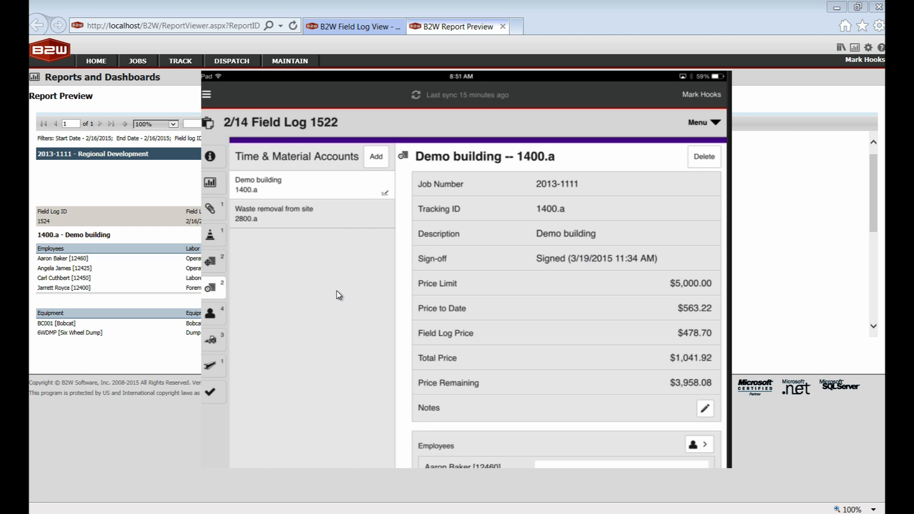
scroll(567, 314, "down", 4)
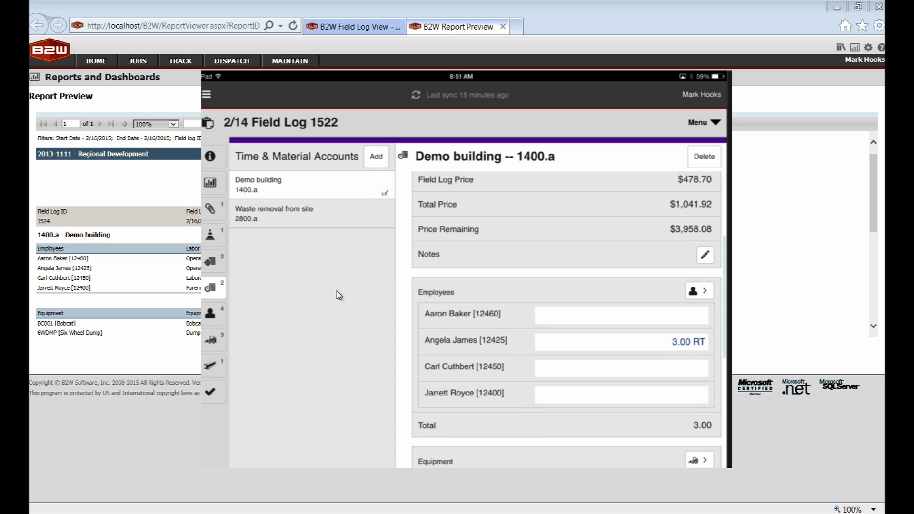
scroll(567, 314, "down", 3)
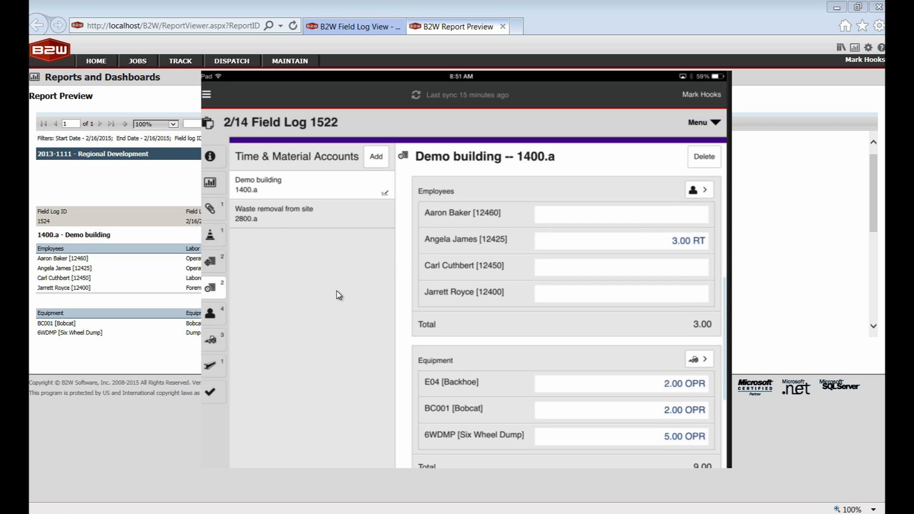
scroll(567, 314, "down", 1)
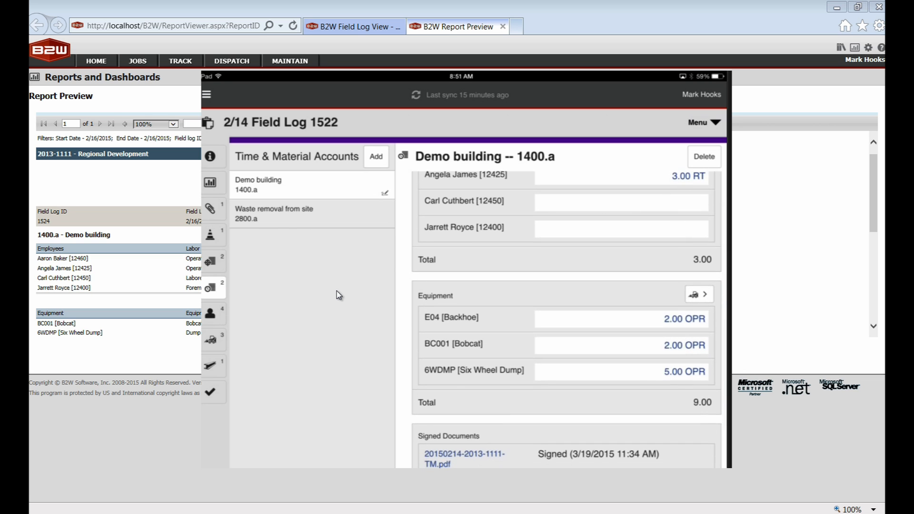
scroll(567, 314, "up", 2)
scroll(566, 314, "up", 1)
left_click(312, 213)
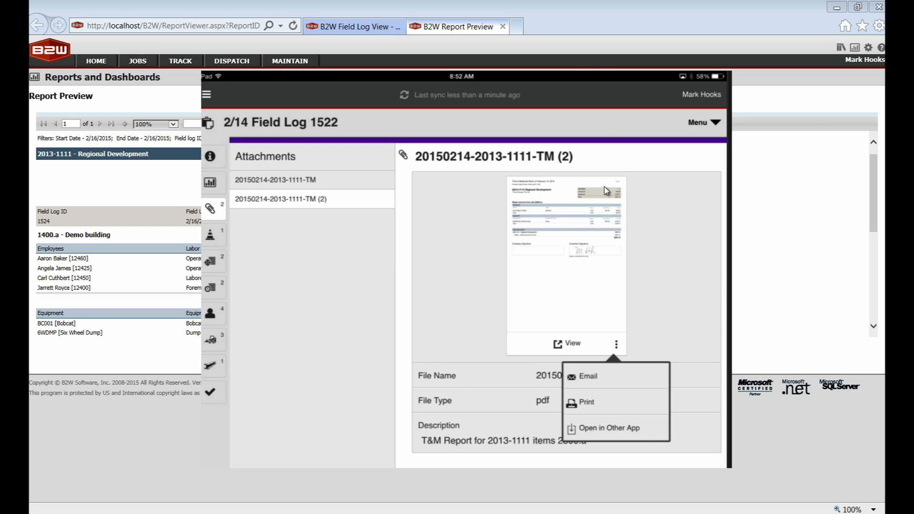
Close the mirrored iPad connection and the sign-off report preview to return to field log 1524.
right_click(476, 51)
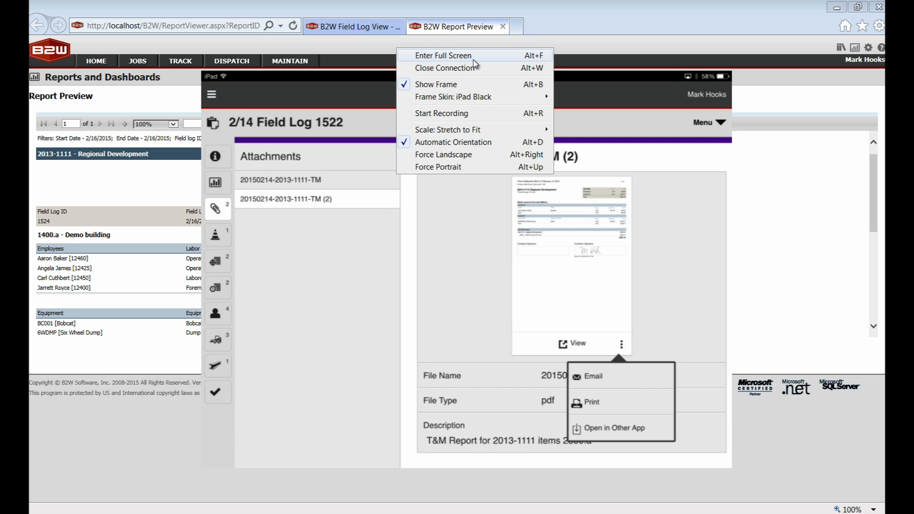
left_click(474, 69)
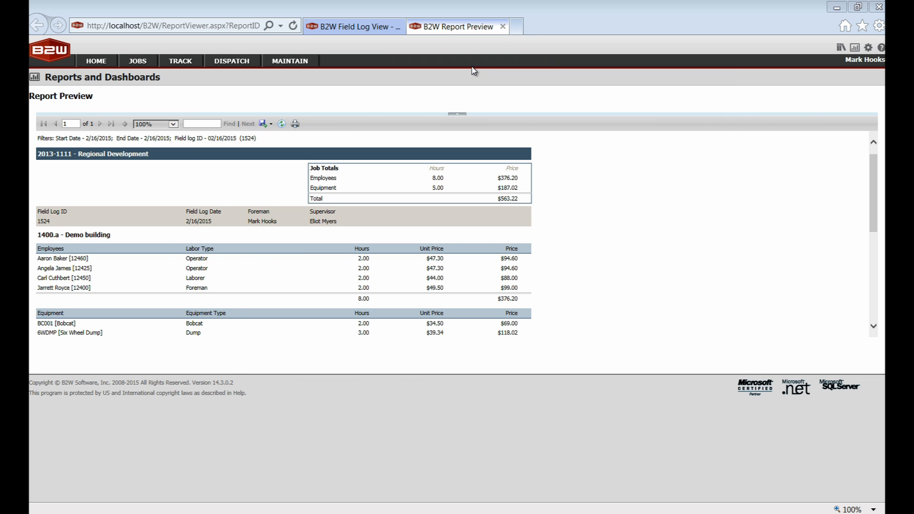
left_click(503, 26)
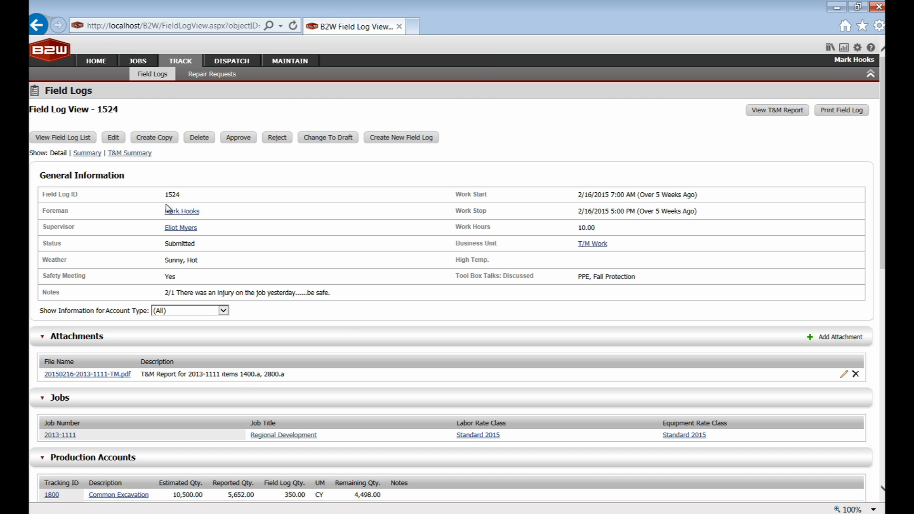
Open field log 1522 from the field log list and examine its T&M report attachments and Time & Material account sign-offs.
left_click(72, 138)
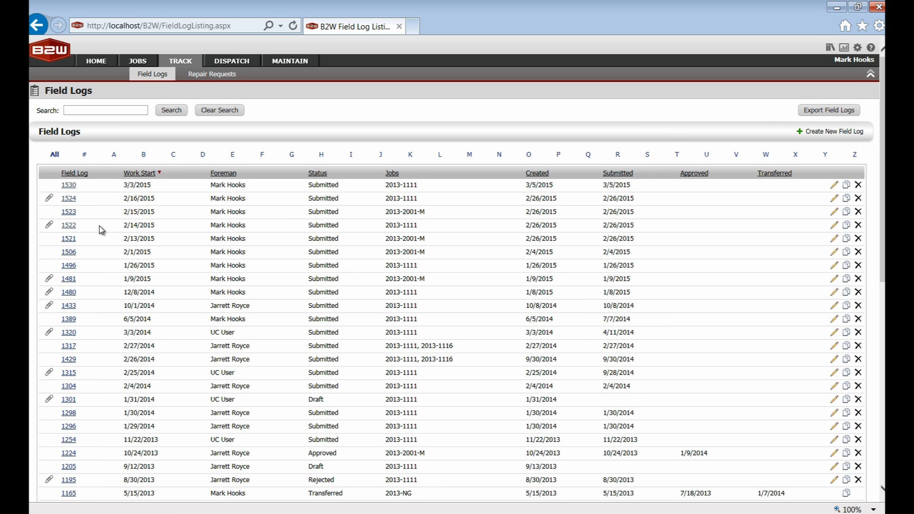
left_click(69, 225)
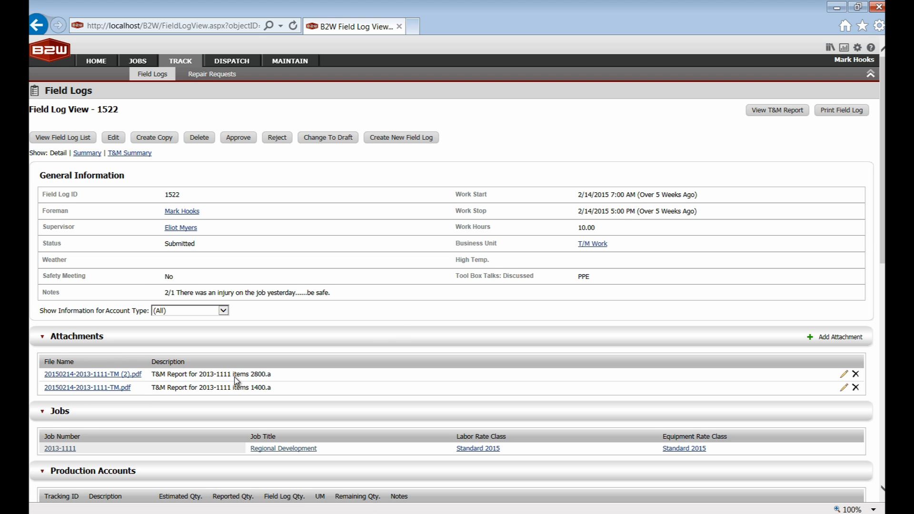
scroll(400, 329, "down", 5)
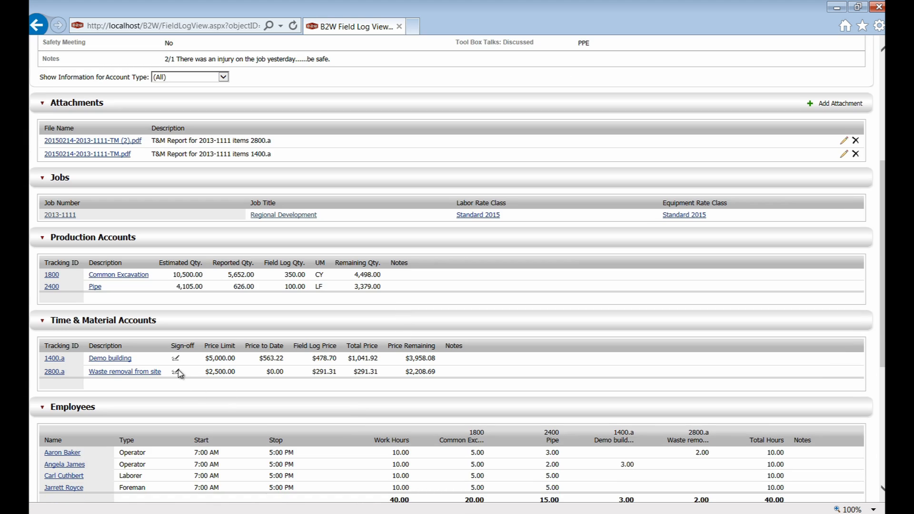